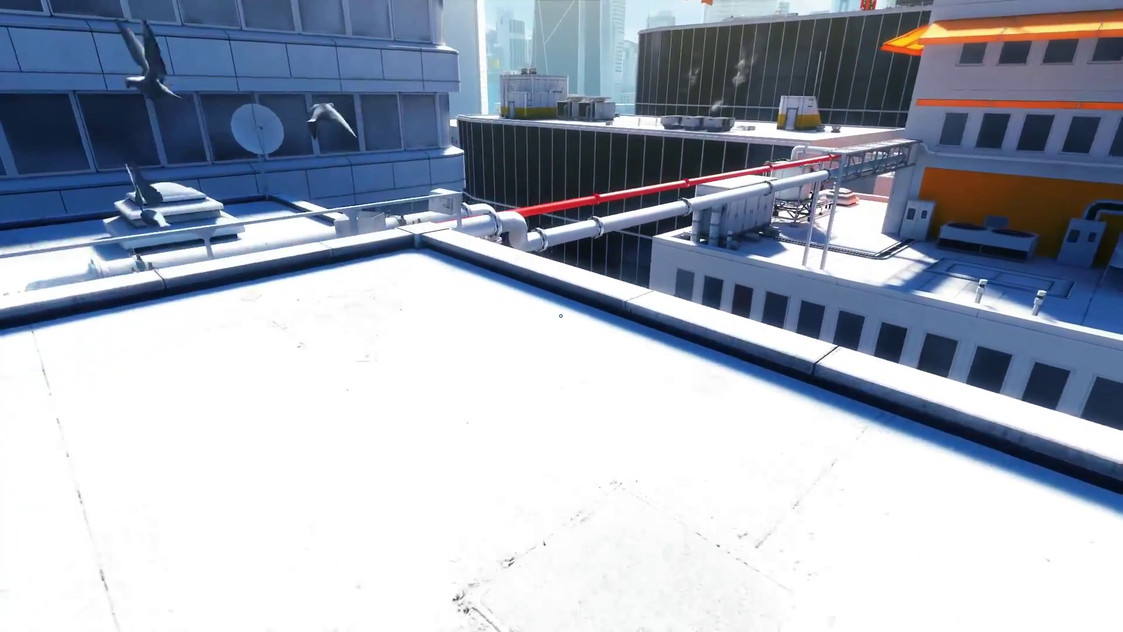
# - Switch to GeForce NOW and clear the 'Find your games' tip and game search results
pyautogui.hotkey('alt', 'Tab')
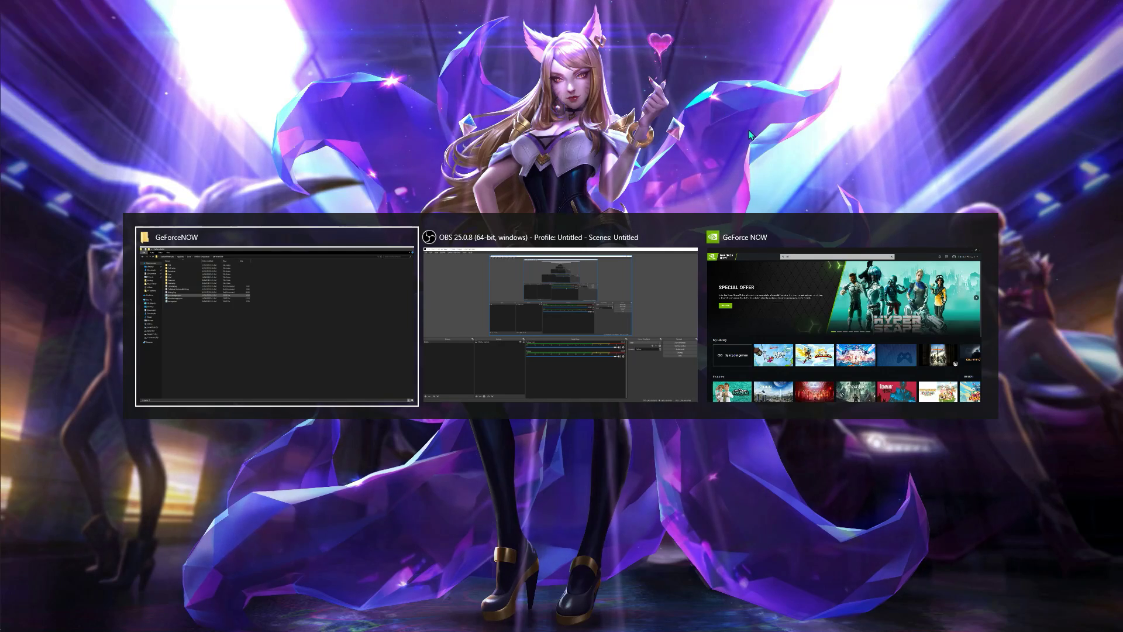
pyautogui.click(901, 245)
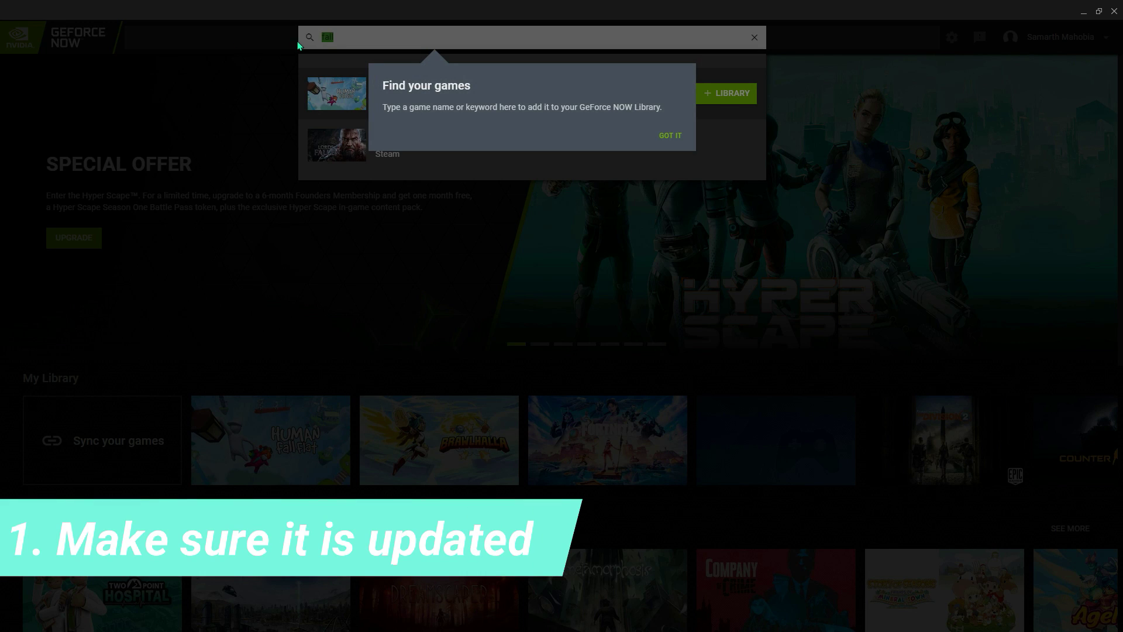
pyautogui.click(670, 133)
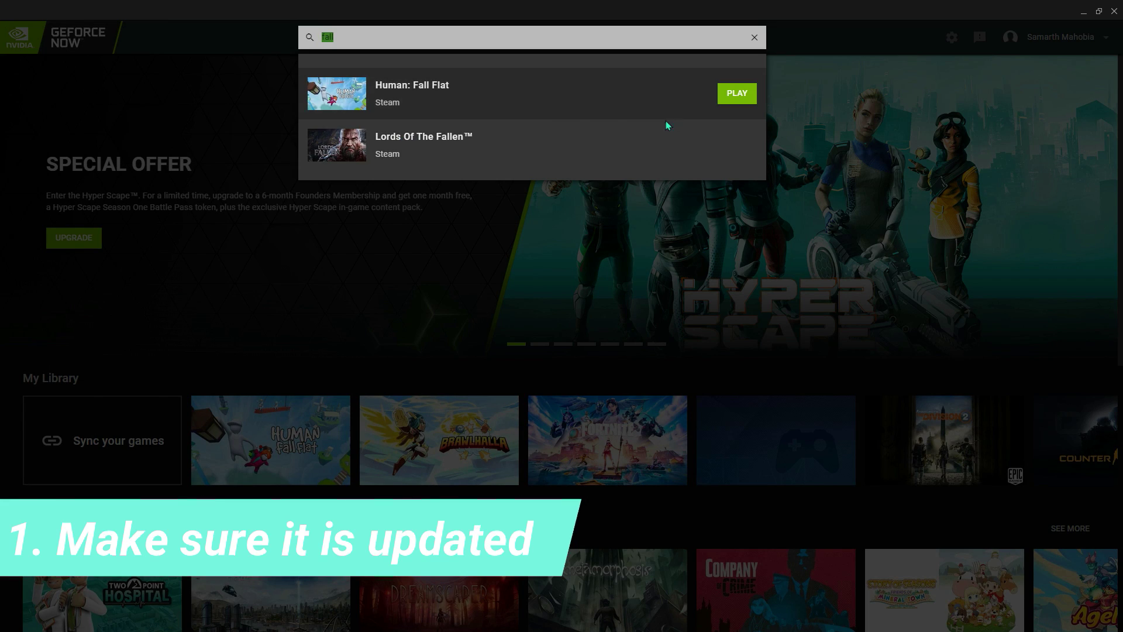
pyautogui.click(30, 81)
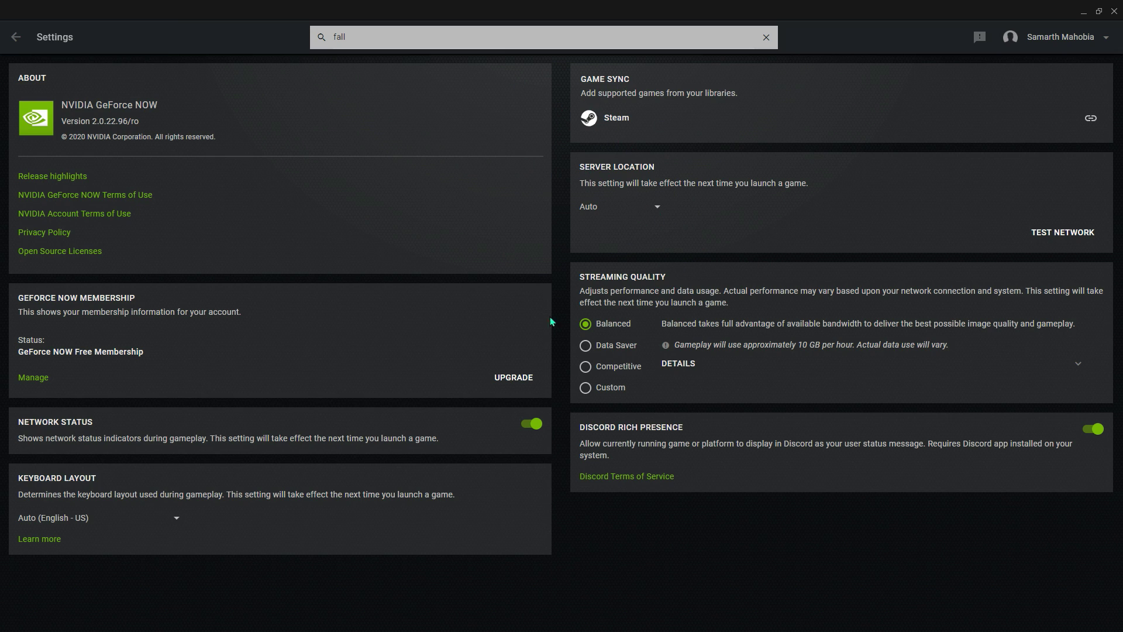
# - Run Speedtest for 3 ms ping, 117.91 Mbps down and 126.26 Mbps up, then close it
pyautogui.press('super')
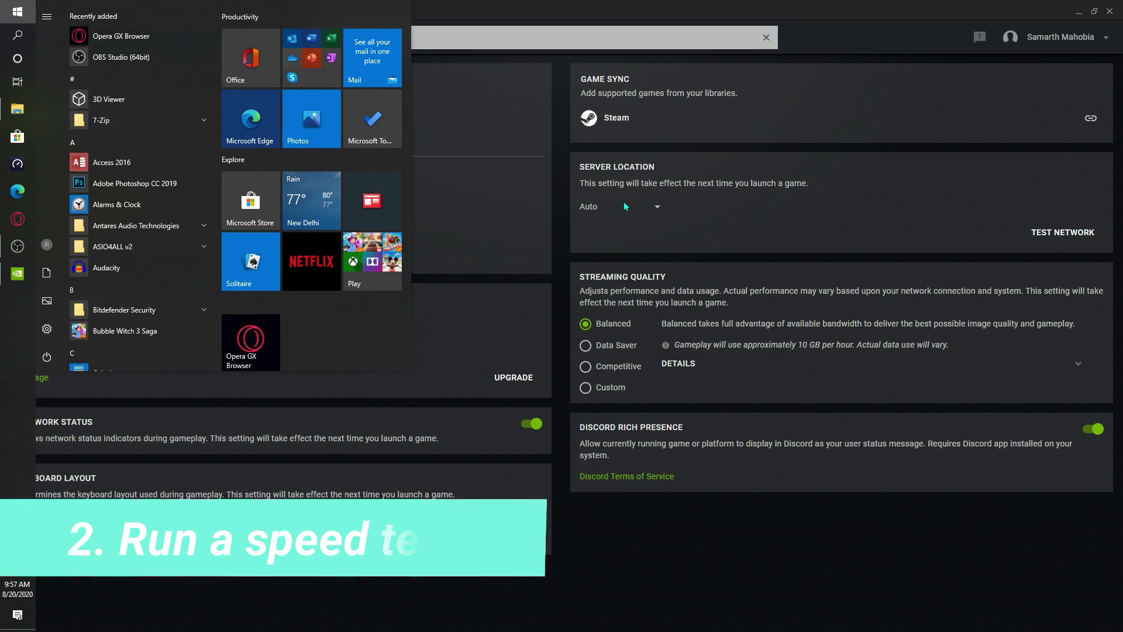
pyautogui.press('super+3')
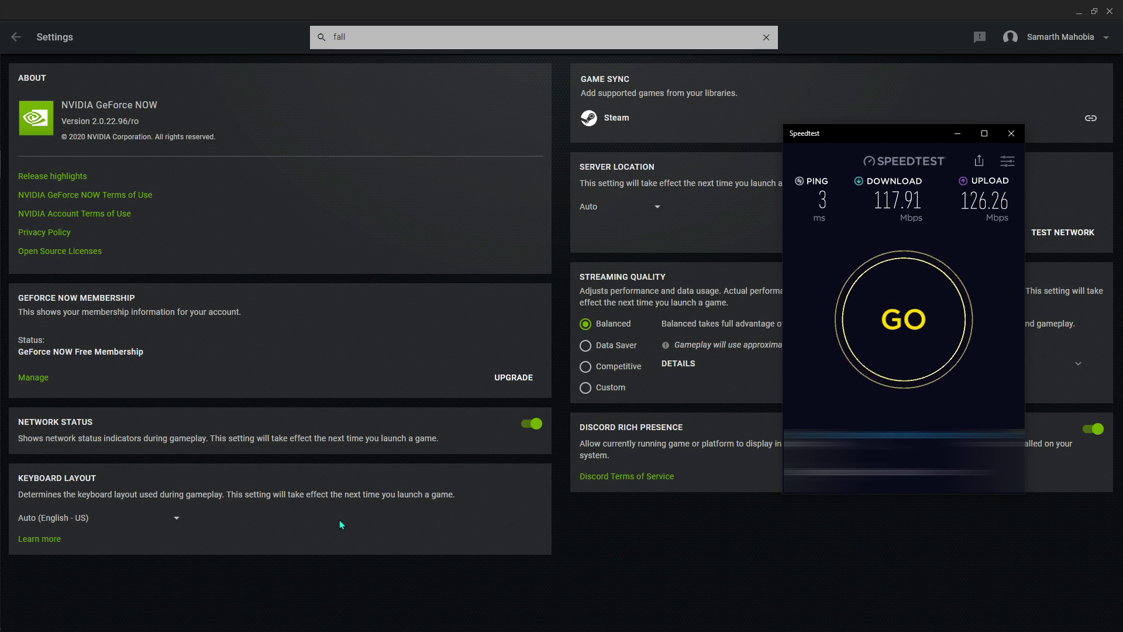
pyautogui.click(1012, 134)
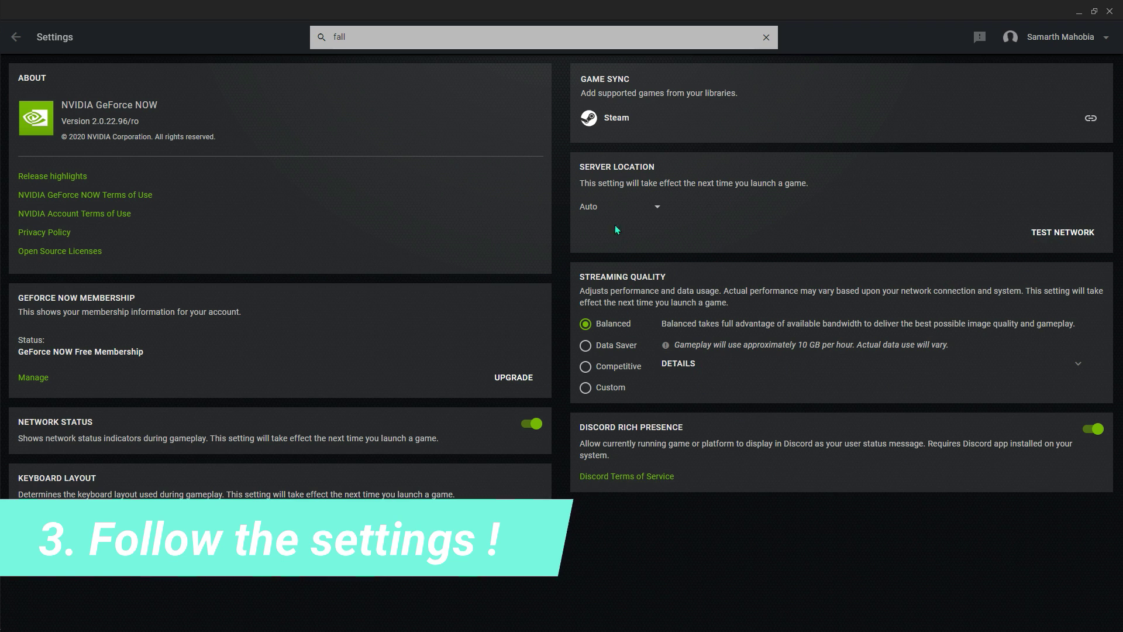
pyautogui.click(606, 205)
pyautogui.scroll(-5, 617, 328)
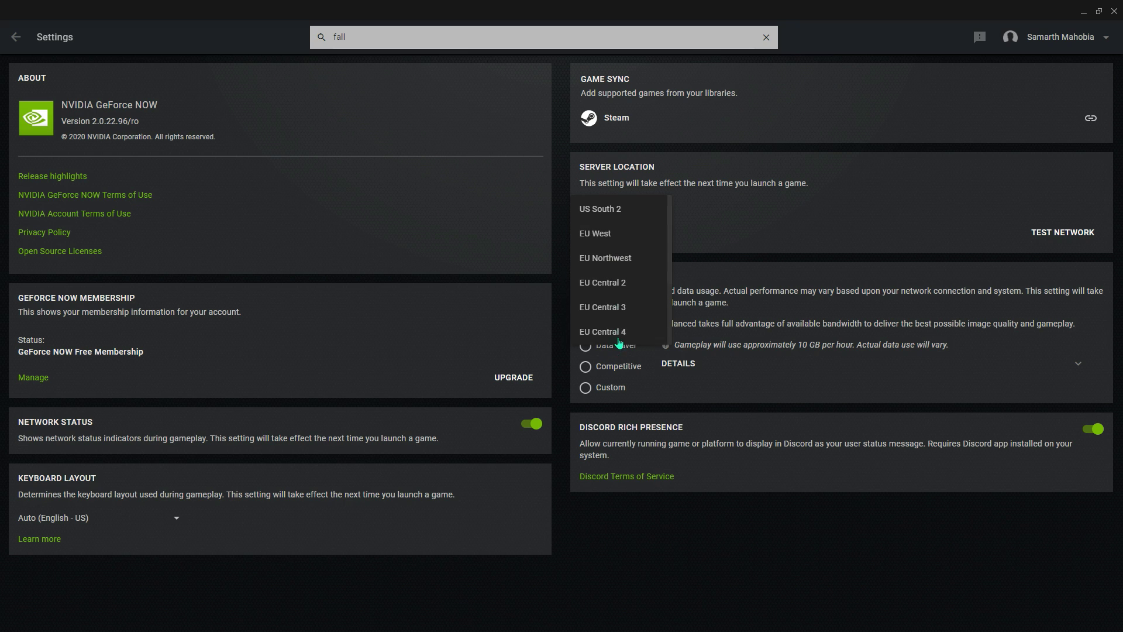
pyautogui.scroll(1, 627, 321)
pyautogui.scroll(-1, 625, 310)
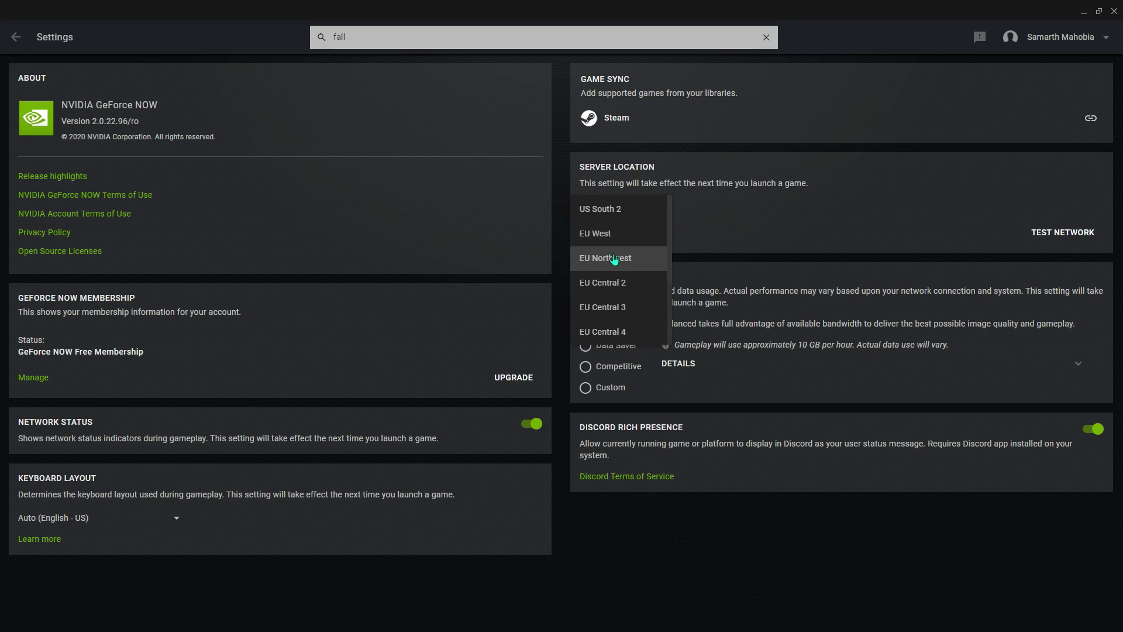
pyautogui.click(661, 206)
pyautogui.click(650, 213)
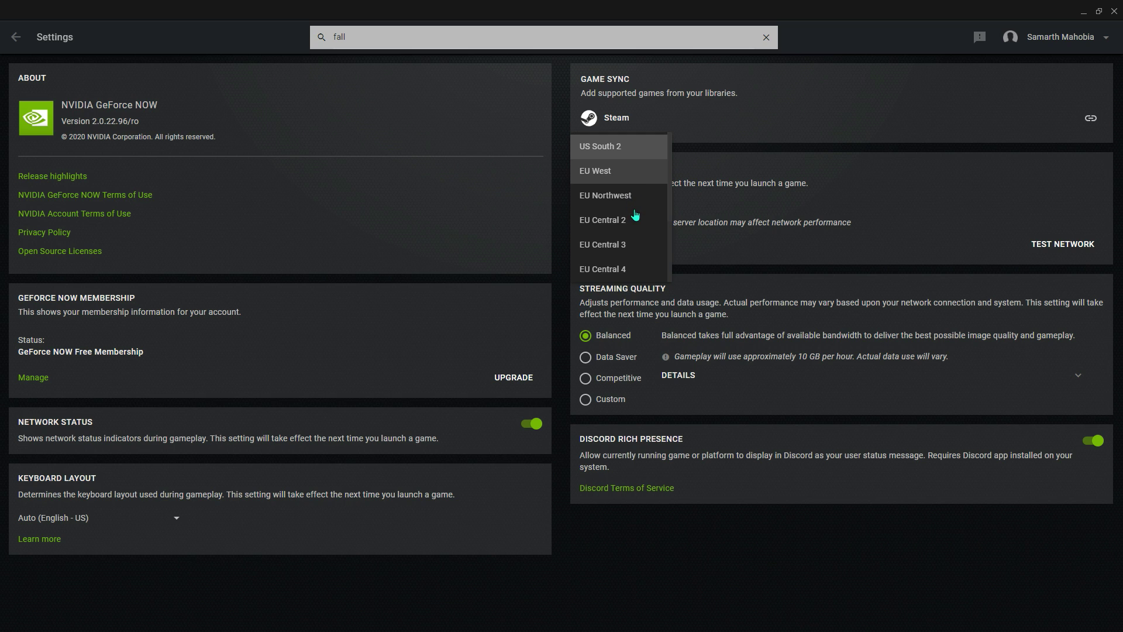
pyautogui.scroll(5, 635, 215)
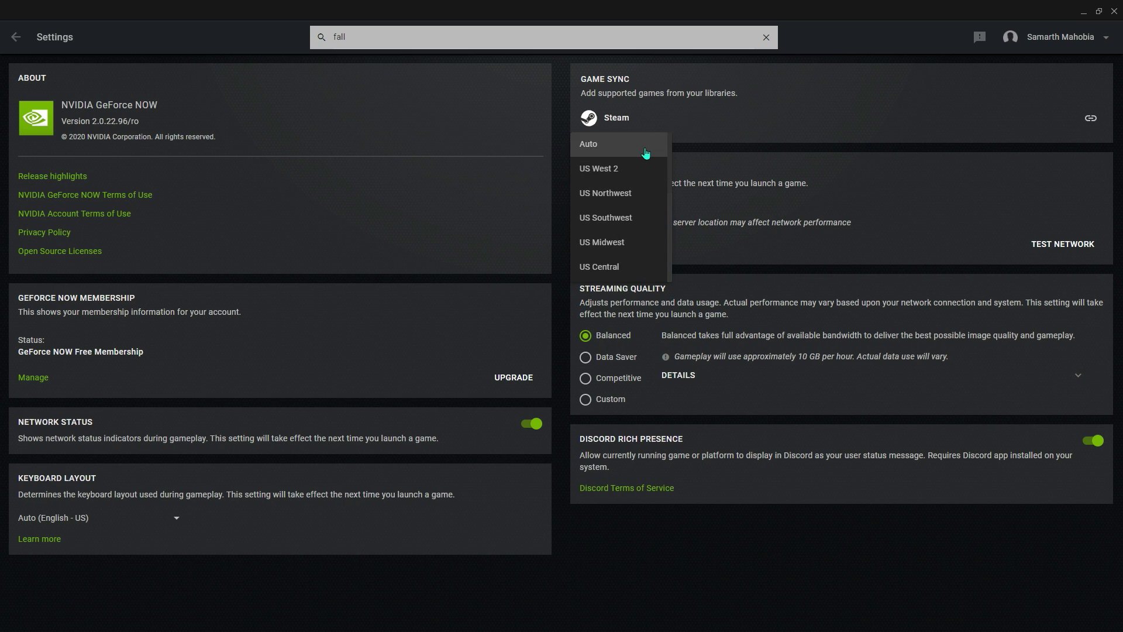
pyautogui.click(588, 147)
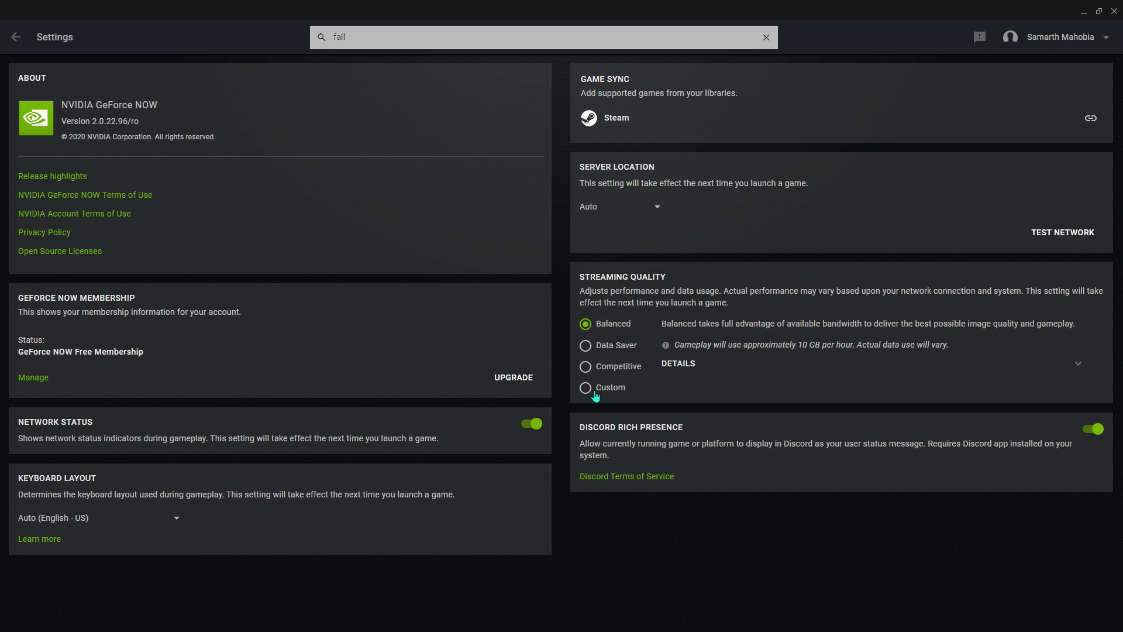
# - Choose Custom streaming quality with a custom max bit rate slid down to 5 Mbps
pyautogui.click(682, 370)
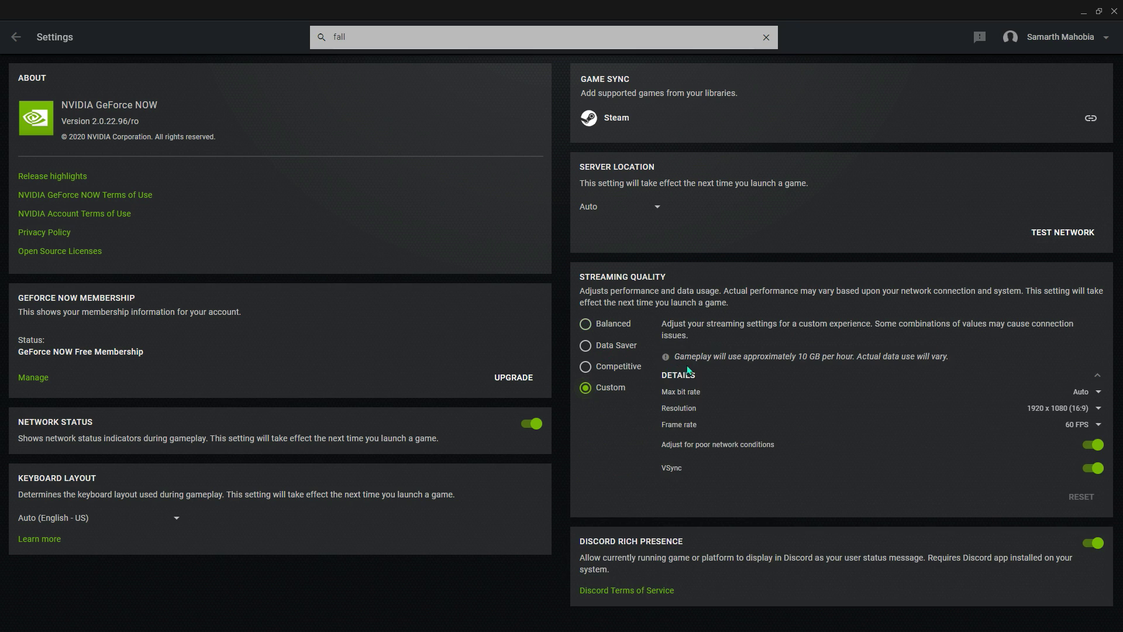
pyautogui.click(1087, 394)
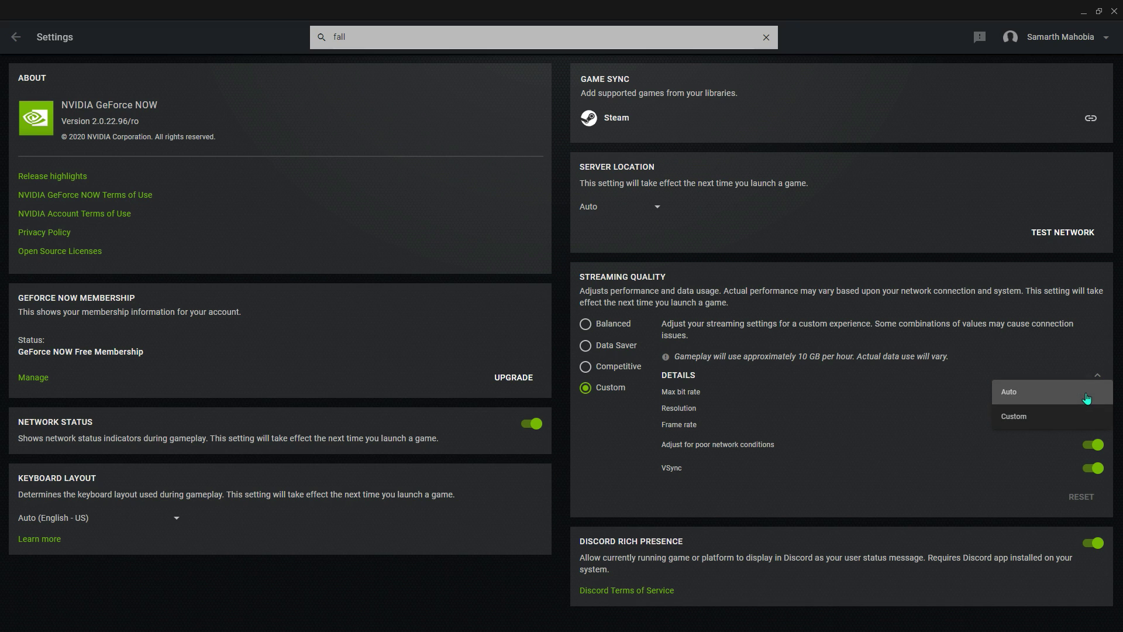
pyautogui.click(1024, 417)
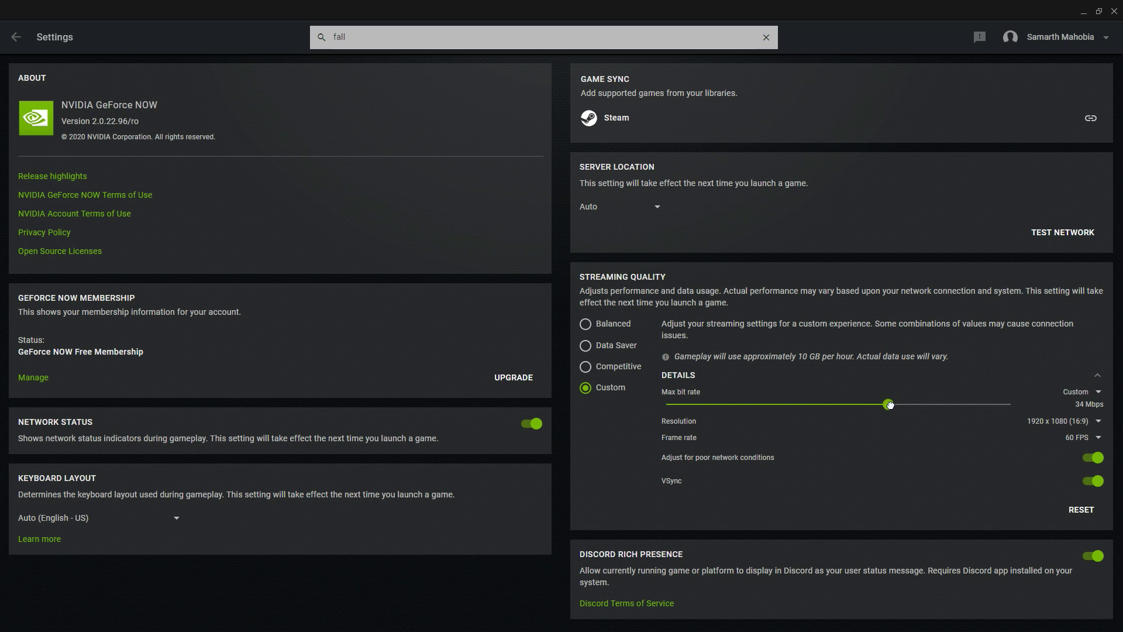
pyautogui.moveTo(888, 405); pyautogui.dragTo(1038, 424)
pyautogui.moveTo(1012, 403); pyautogui.dragTo(667, 412)
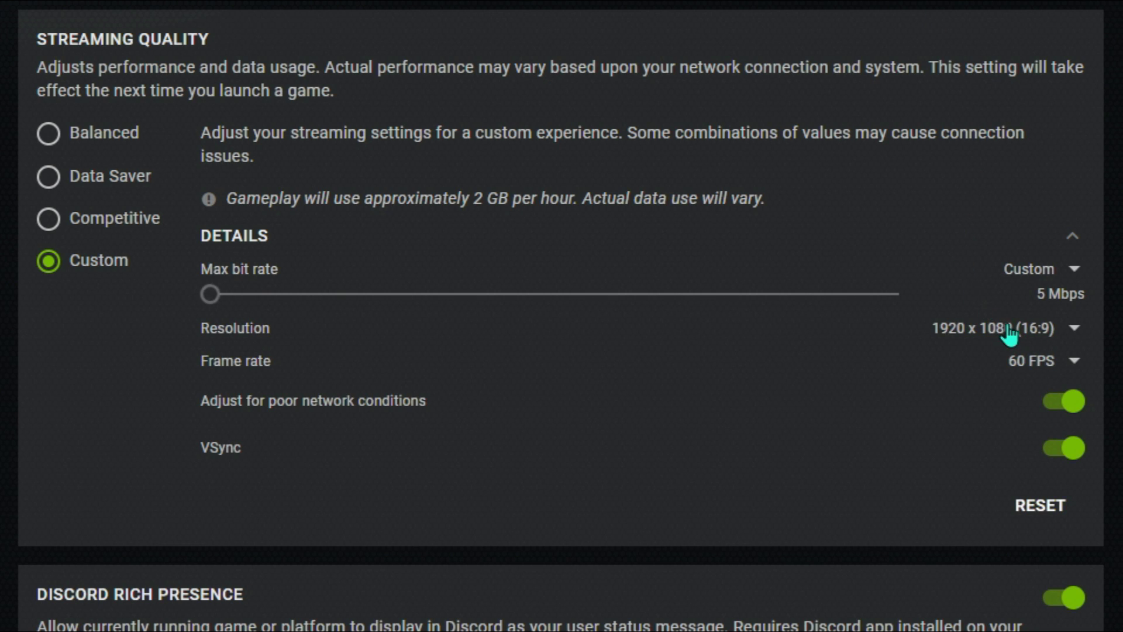
# - Set streaming resolution to 1280 x 720 (16:9) with the frame rate at 60 FPS
pyautogui.click(997, 331)
pyautogui.scroll(-1, 933, 536)
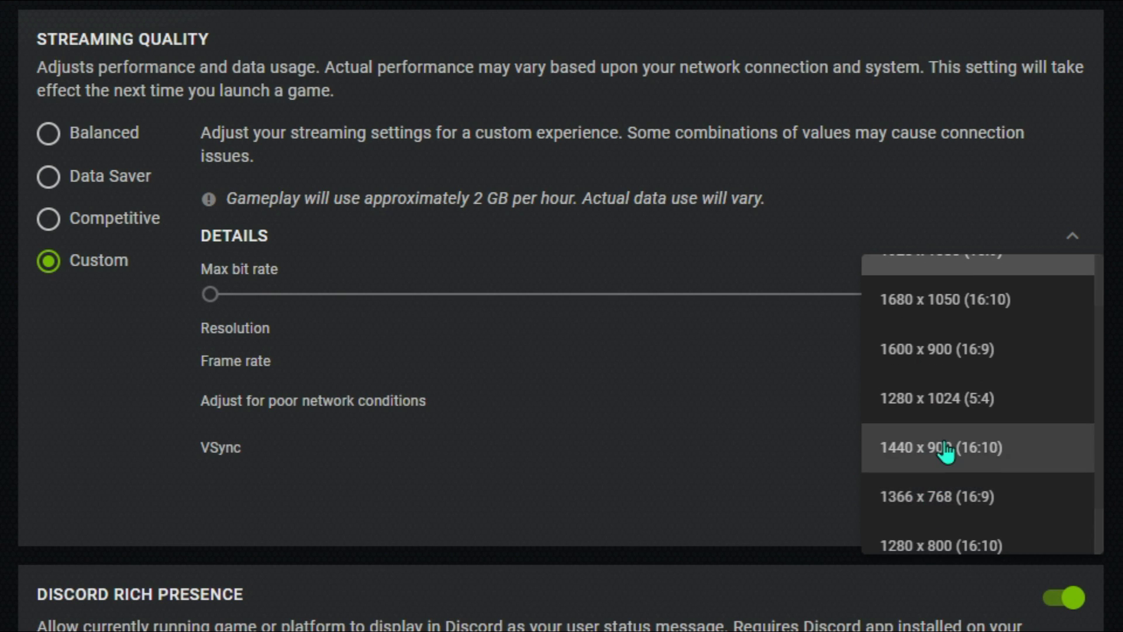
pyautogui.scroll(-1, 1007, 497)
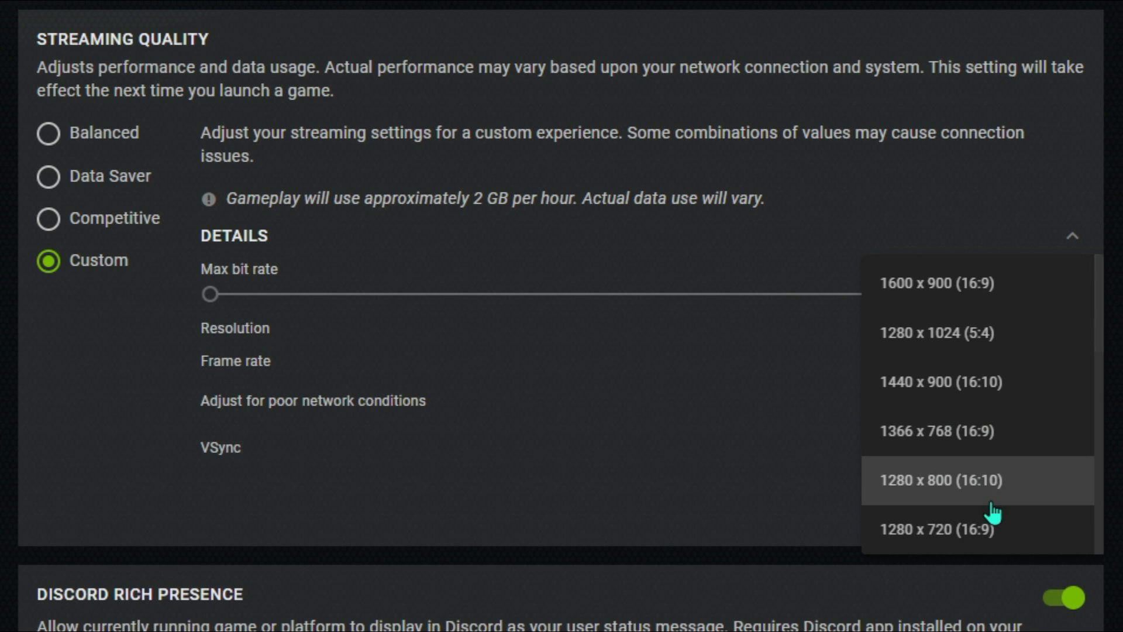
pyautogui.click(1010, 527)
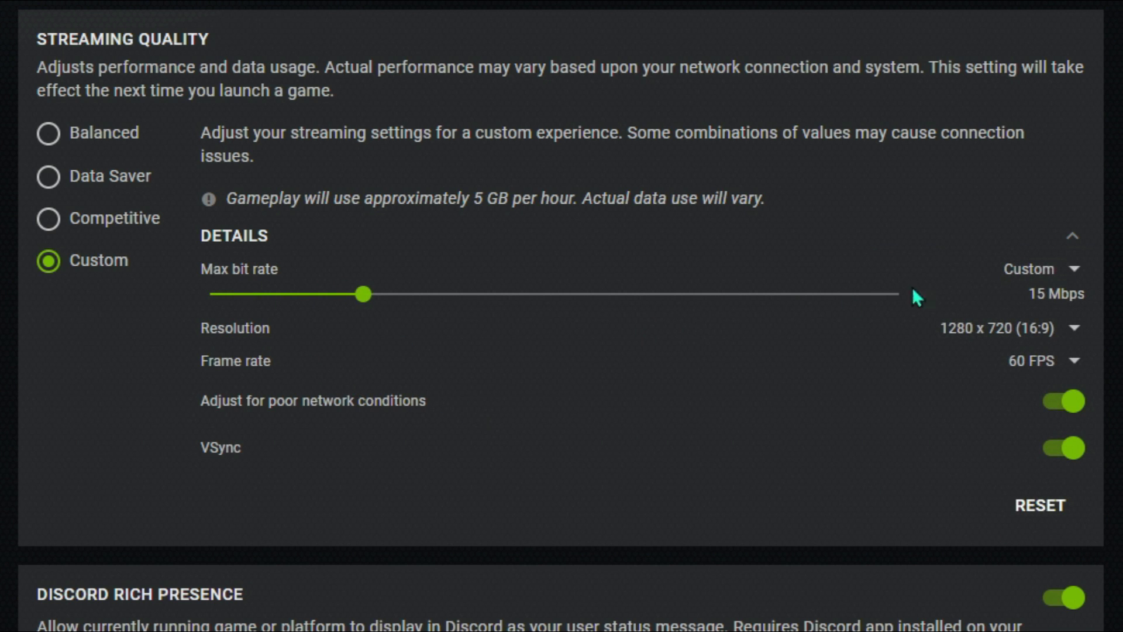
pyautogui.click(1035, 364)
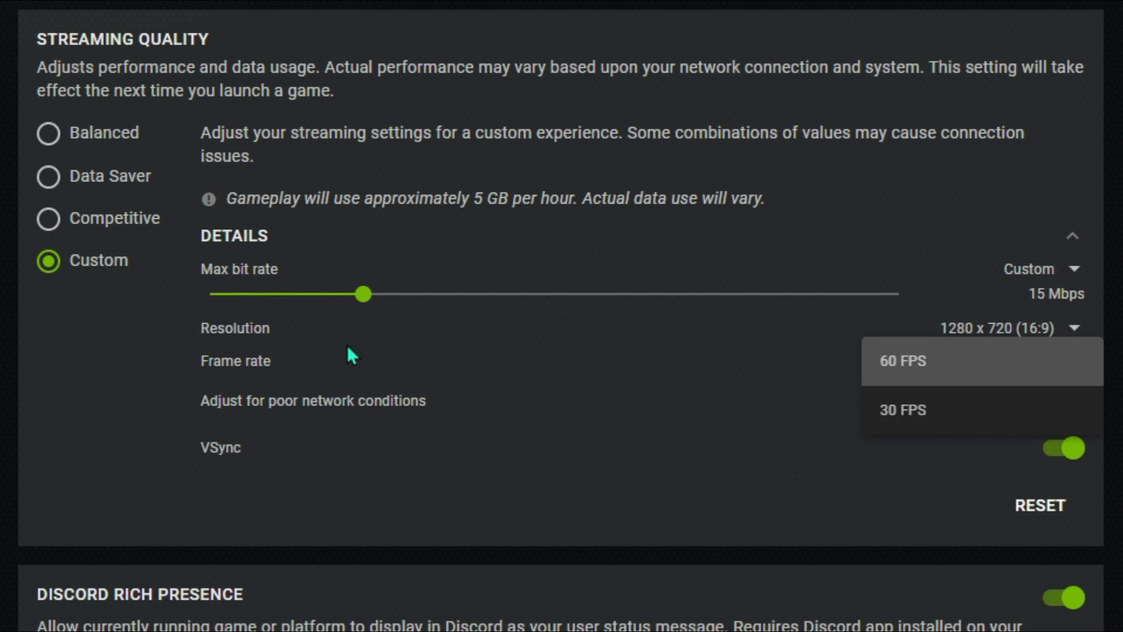
pyautogui.click(921, 409)
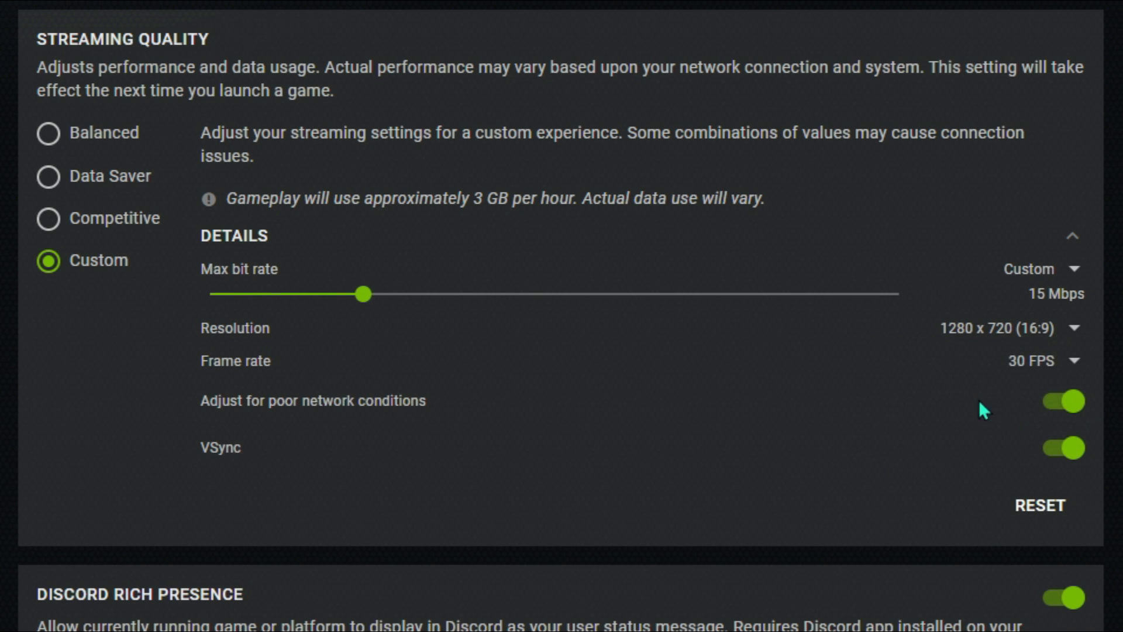
pyautogui.click(1021, 363)
pyautogui.click(959, 311)
# - Turn off VSync, Adjust for poor network conditions, and Discord Rich Presence
pyautogui.click(1069, 456)
pyautogui.click(1068, 403)
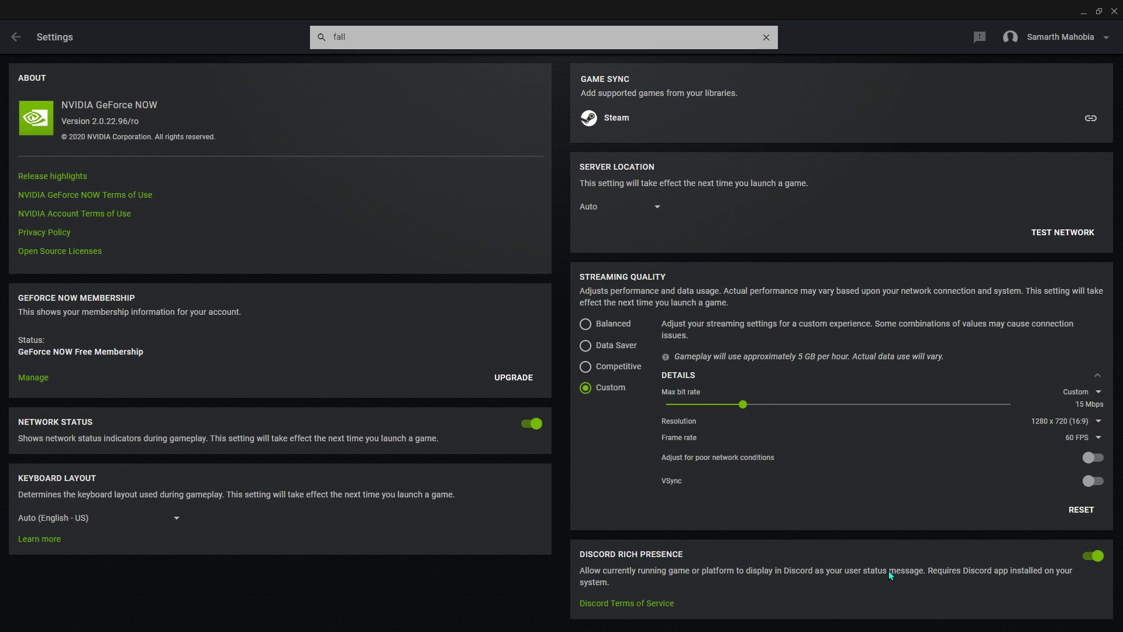
pyautogui.click(1081, 556)
# - Find GeForce NOW via 'gefor' search and open its CEF install folder maximized
pyautogui.press('super')
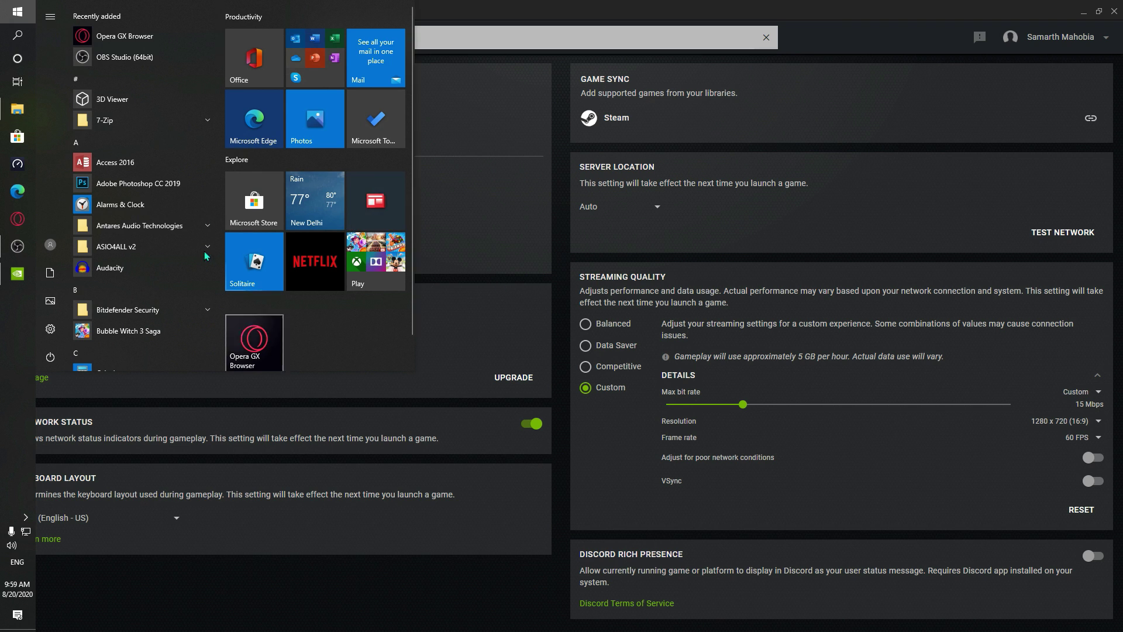
pyautogui.click(435, 337)
pyautogui.hotkey('alt', 'Tab')
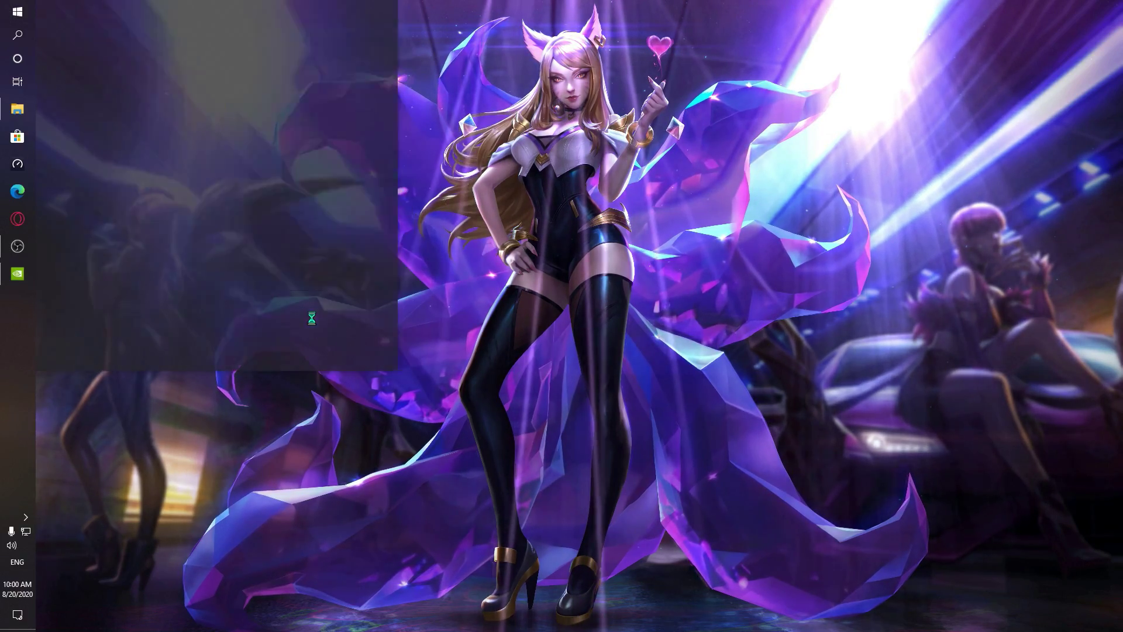
pyautogui.write('gefor')
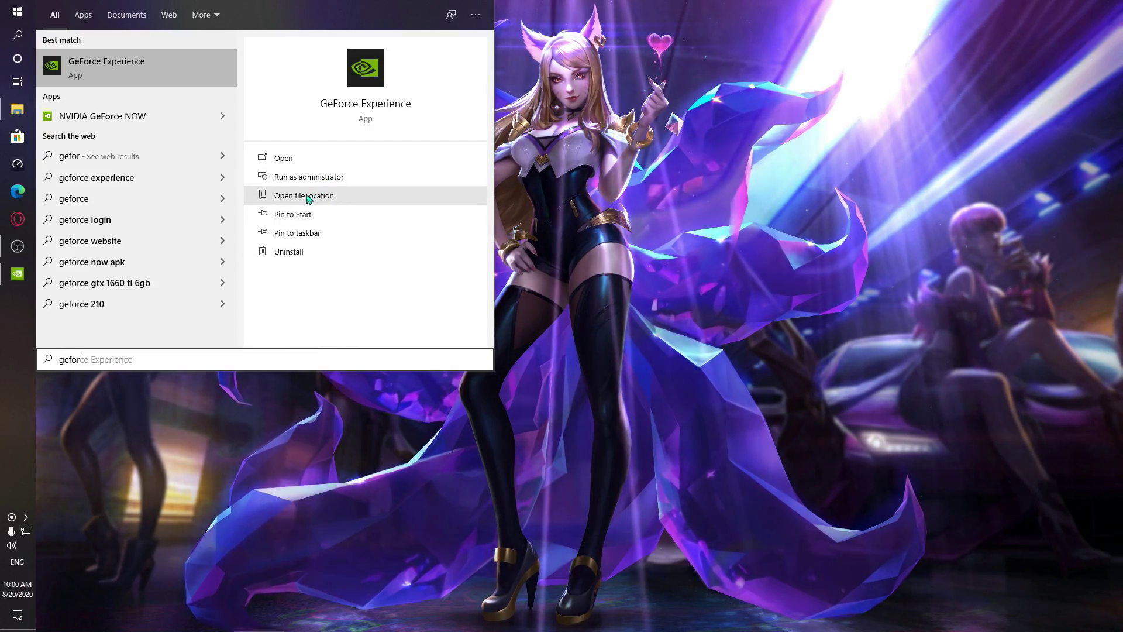
pyautogui.click(222, 116)
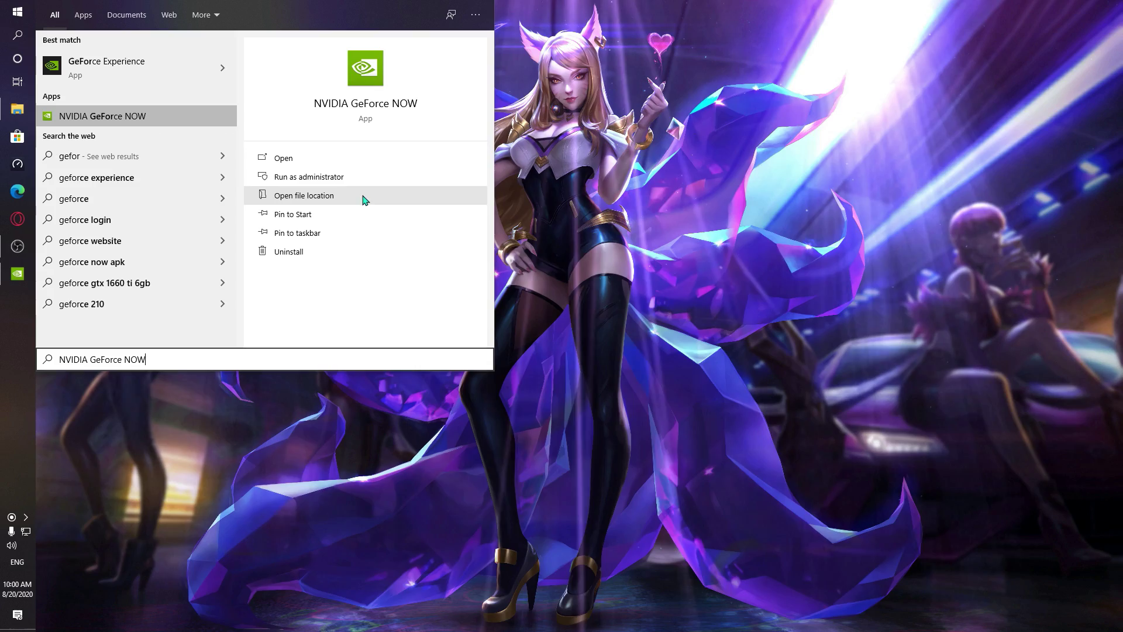
pyautogui.click(315, 196)
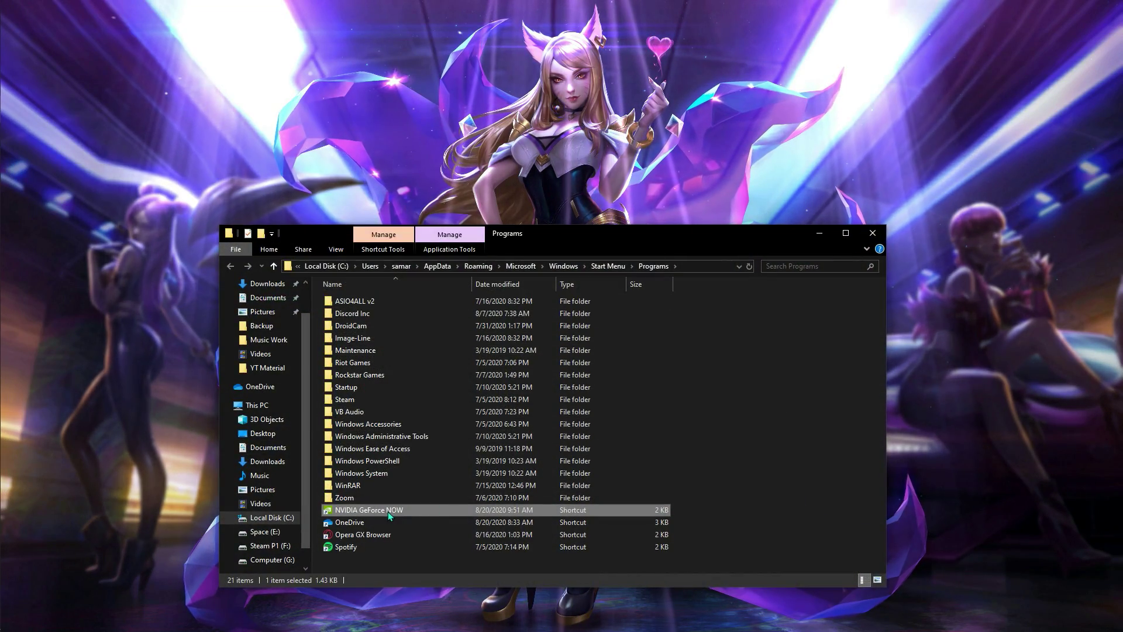
pyautogui.rightClick(388, 511)
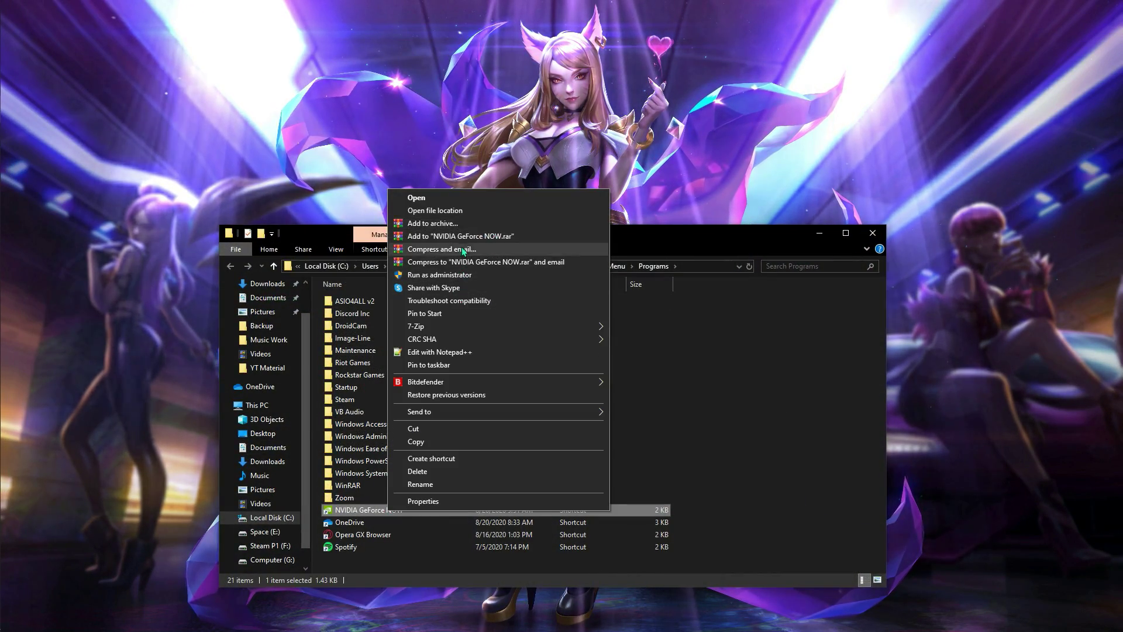
pyautogui.click(466, 210)
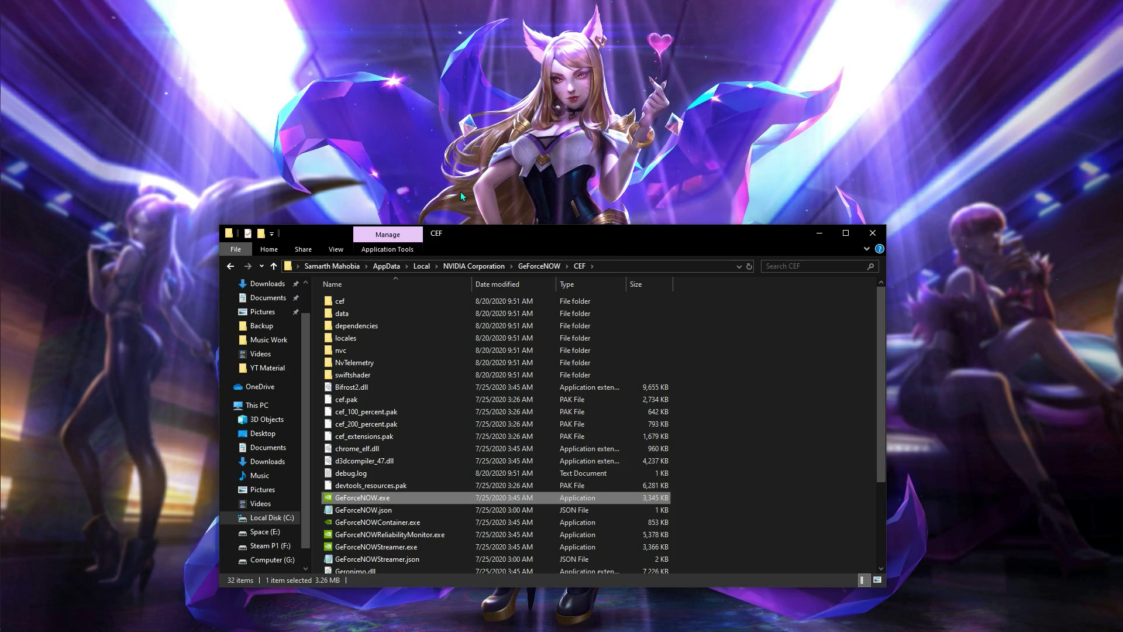
pyautogui.click(845, 233)
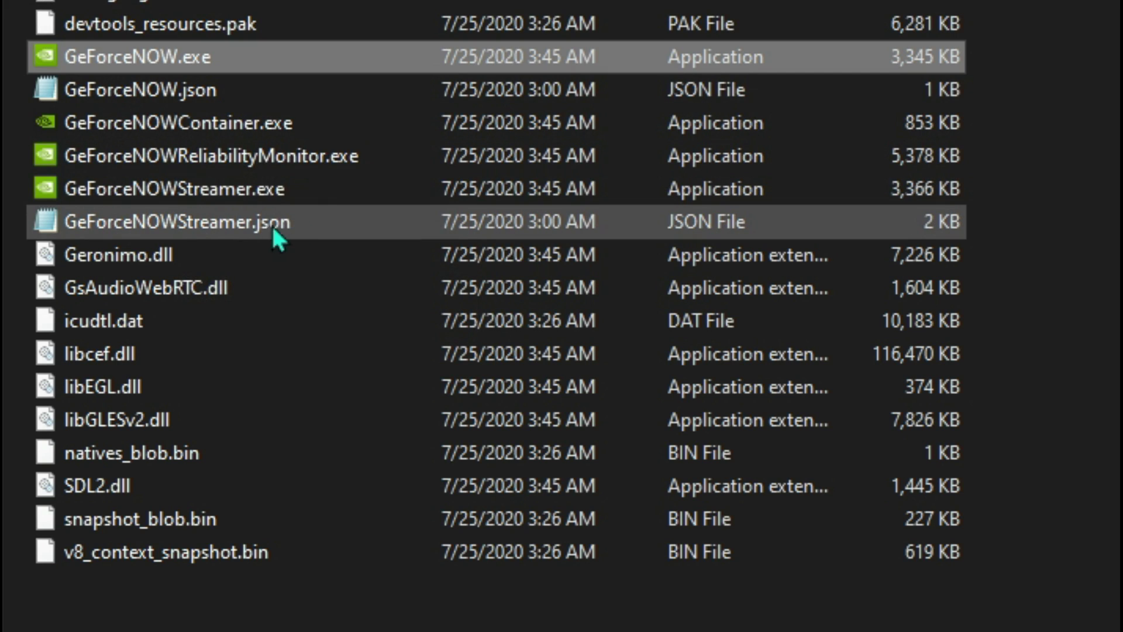
# - Toggle the Read-only attribute of GeForceNOWStreamer.json in its Properties and apply
pyautogui.click(283, 225)
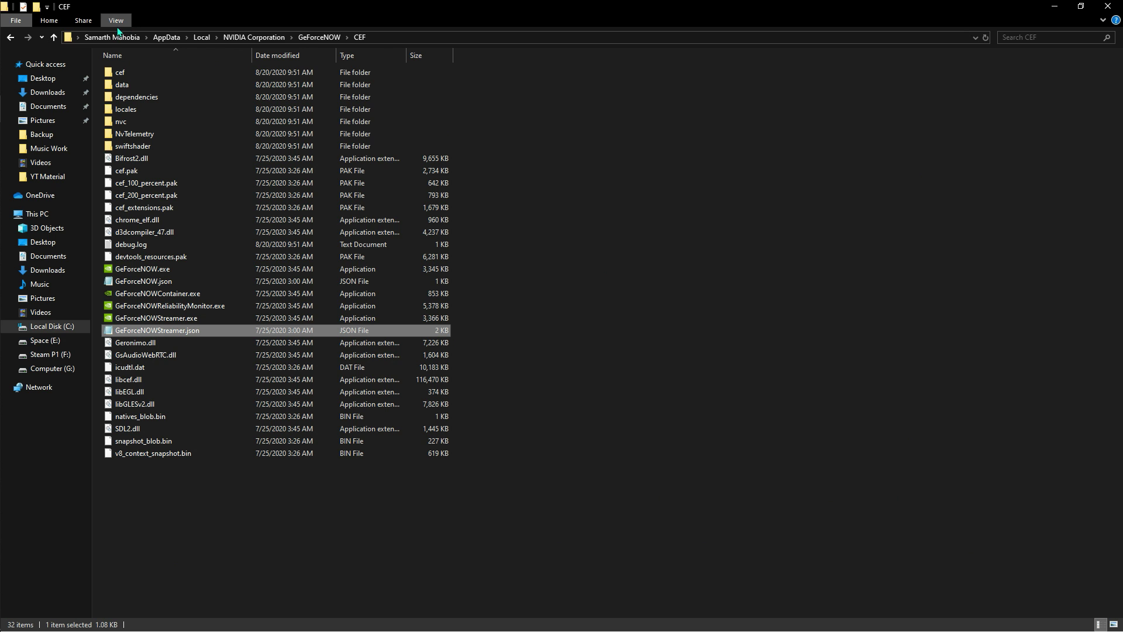
pyautogui.click(116, 23)
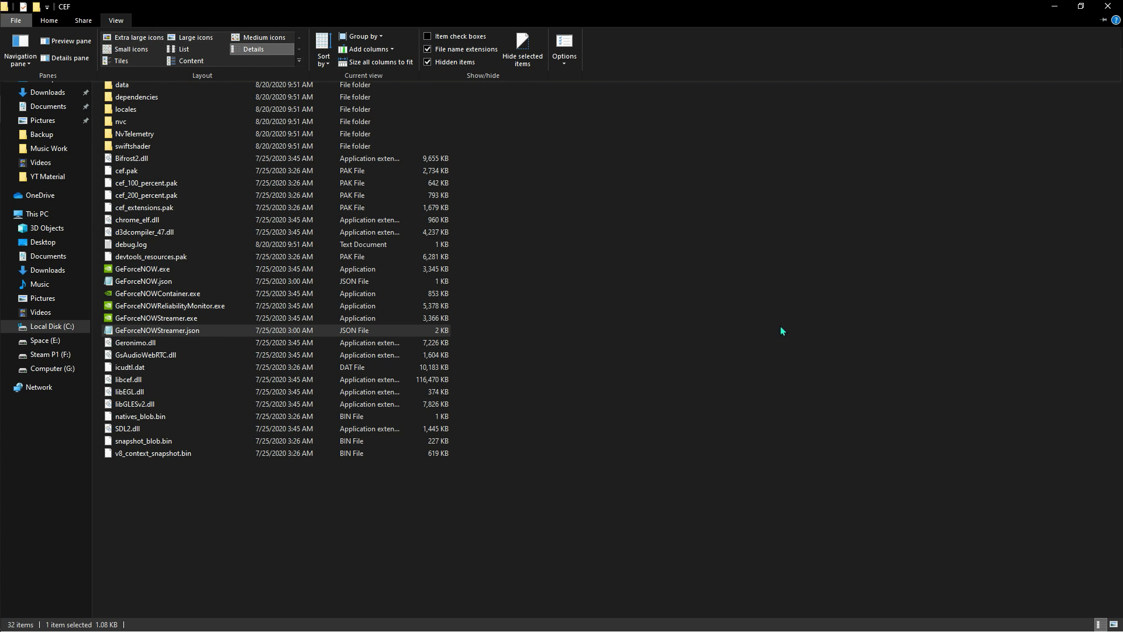
pyautogui.rightClick(197, 332)
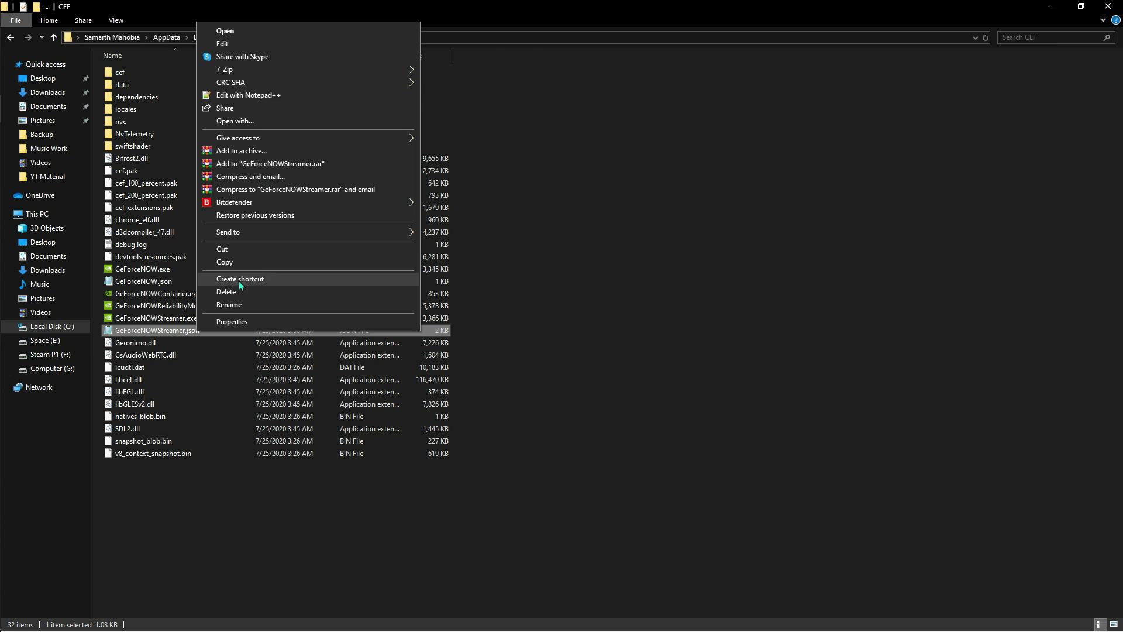
pyautogui.click(241, 321)
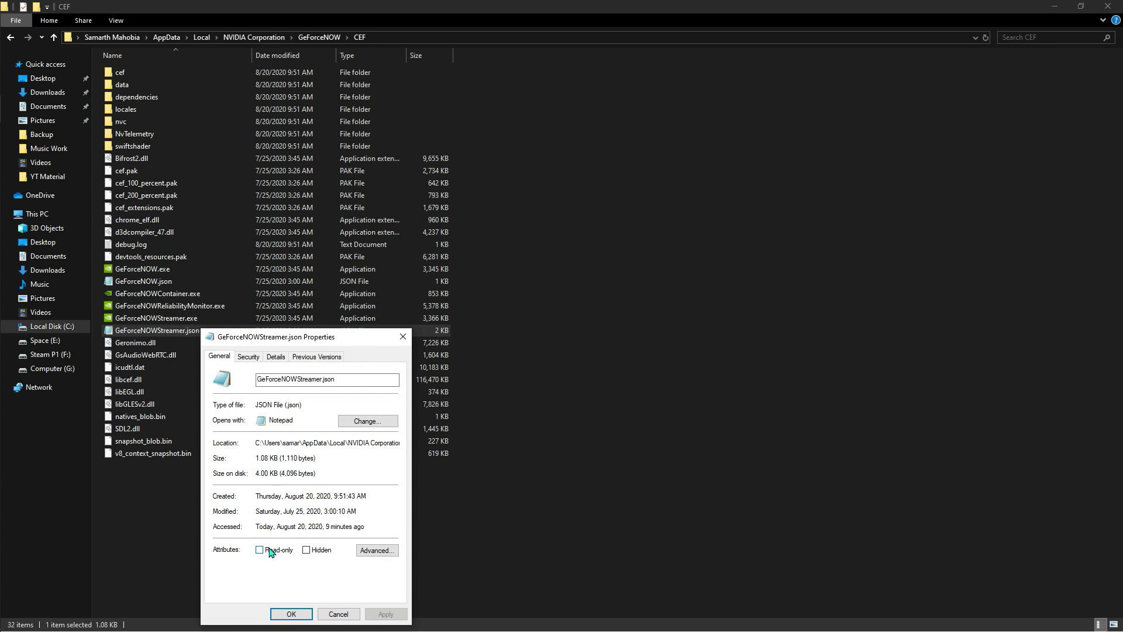
pyautogui.click(270, 552)
pyautogui.click(291, 614)
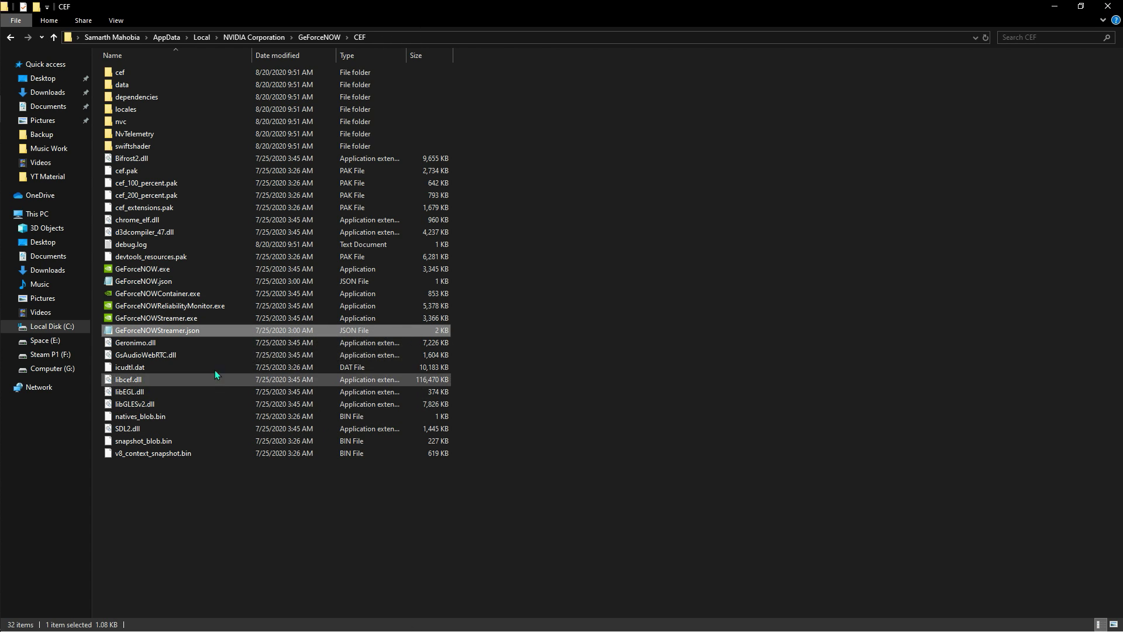
pyautogui.rightClick(206, 336)
# - Edit GeForceNOWStreamer.json in maximized Notepad, changing NV-SDL-VSYNC to FALSE
pyautogui.click(234, 49)
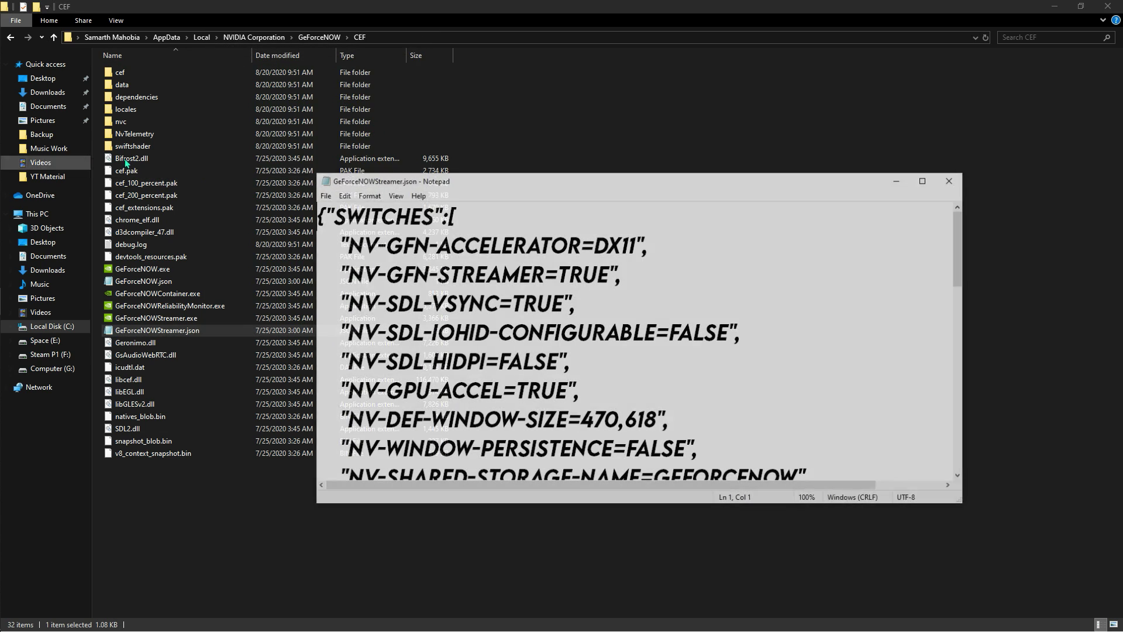
pyautogui.click(922, 181)
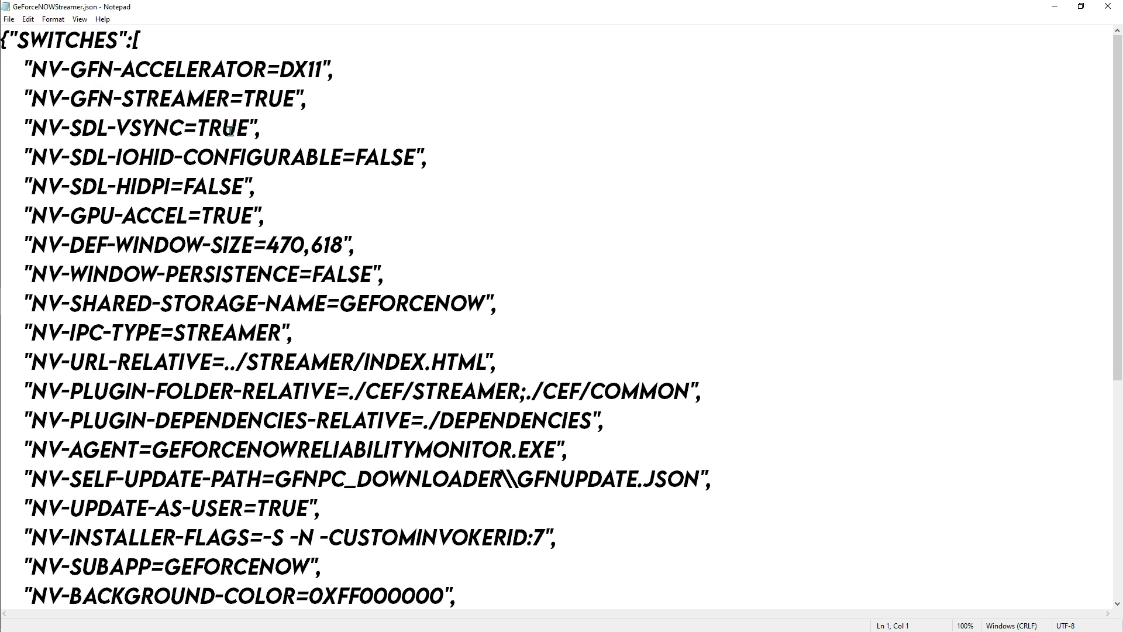
pyautogui.click(250, 127)
pyautogui.press('BackSpace')
pyautogui.press('BackSpace')
pyautogui.press('BackSpace')
pyautogui.press('BackSpace')
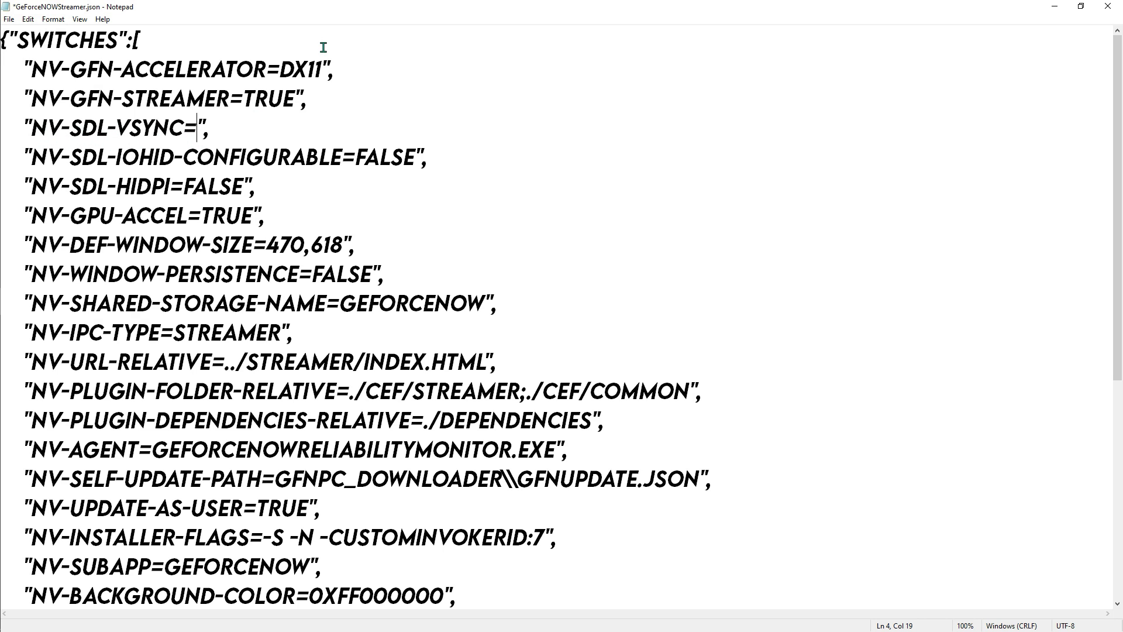
pyautogui.write('FALSE')
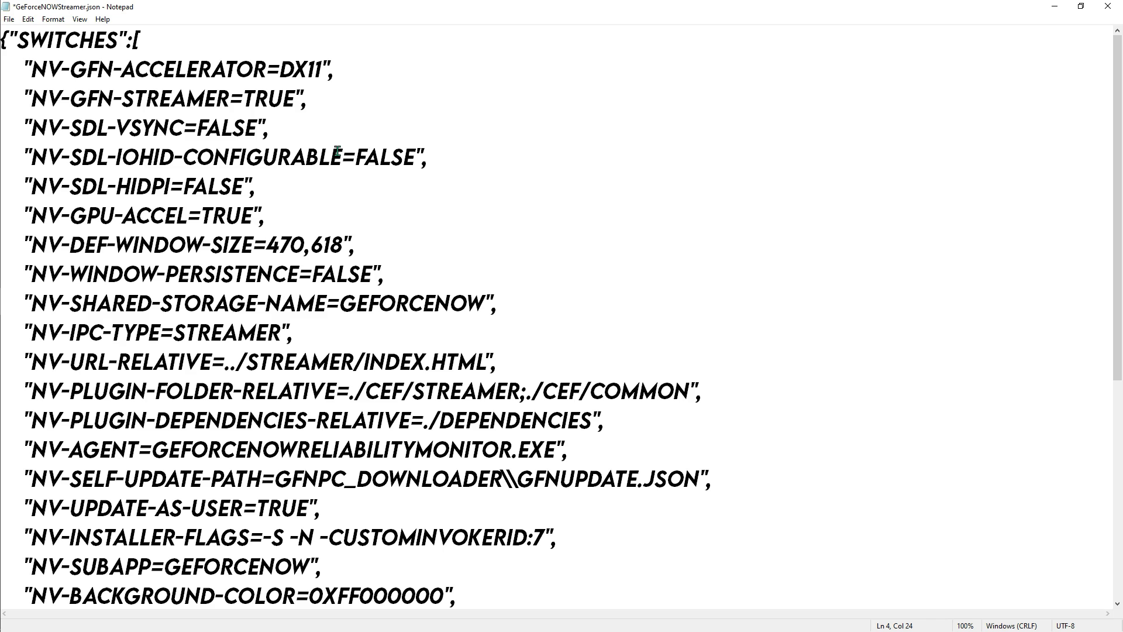
# - Set IOHID-CONFIGURABLE and HIDPI to TRUE and NV-DEF-WINDOW-SIZE to 1920,1080
pyautogui.moveTo(417, 156); pyautogui.dragTo(356, 157)
pyautogui.write('TRUE')
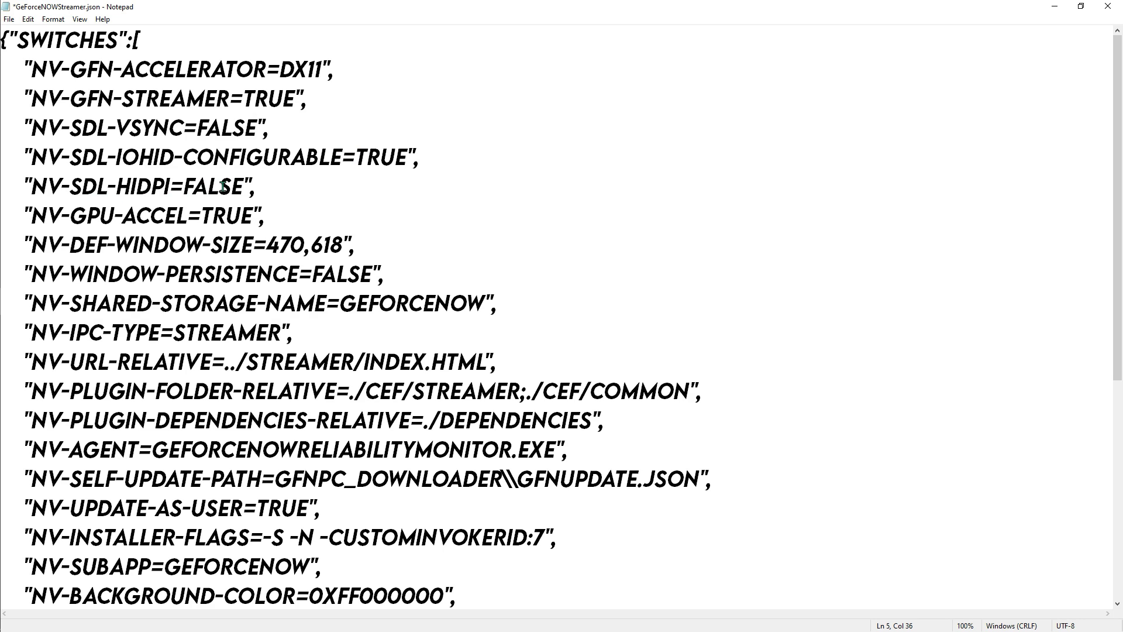
pyautogui.moveTo(241, 186); pyautogui.dragTo(183, 174)
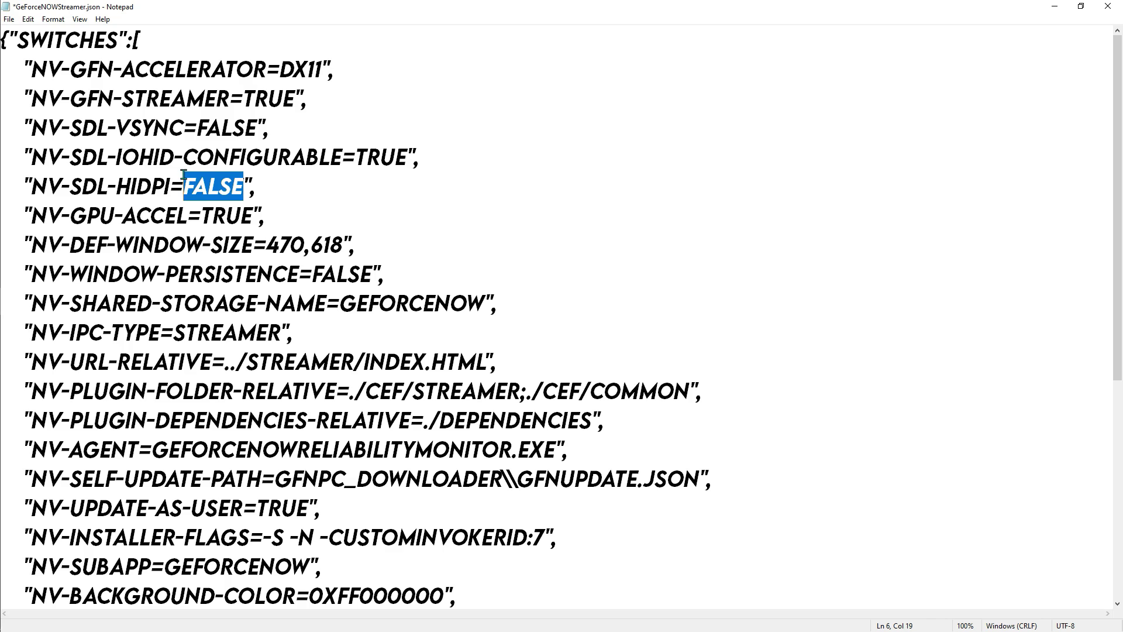
pyautogui.write('TRUE')
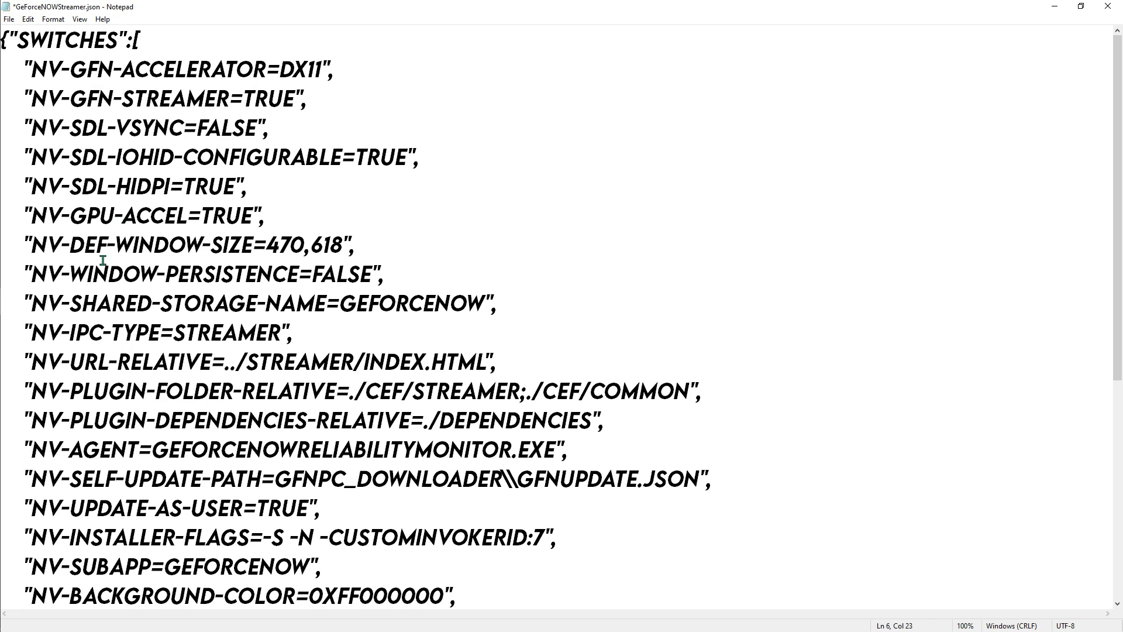
pyautogui.moveTo(344, 246); pyautogui.dragTo(280, 239)
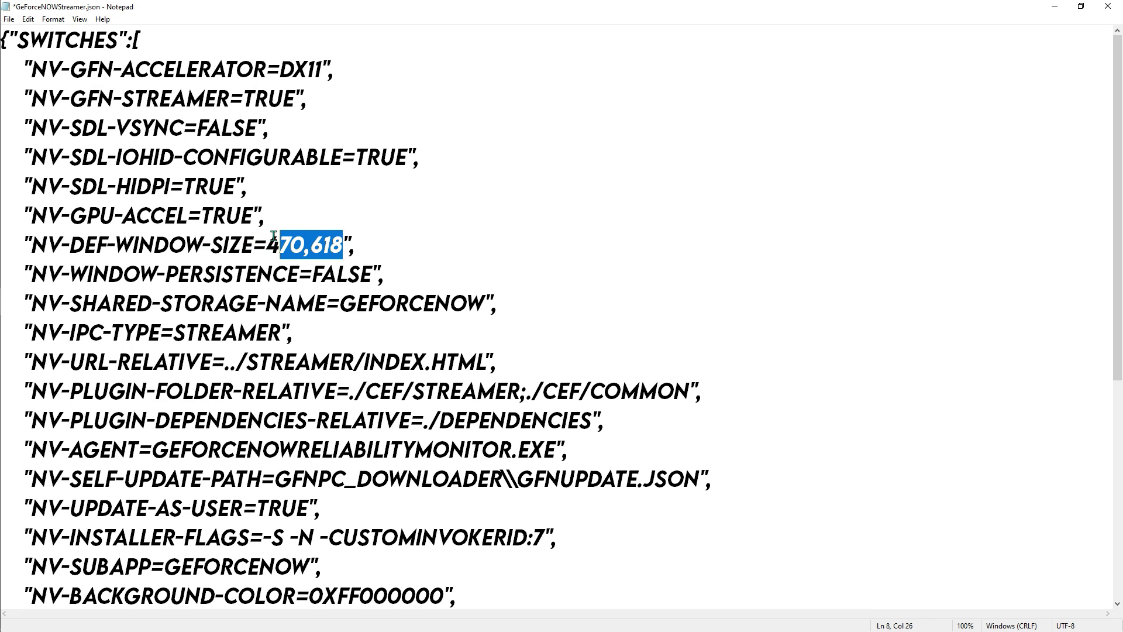
pyautogui.press('BackSpace')
pyautogui.press('BackSpace')
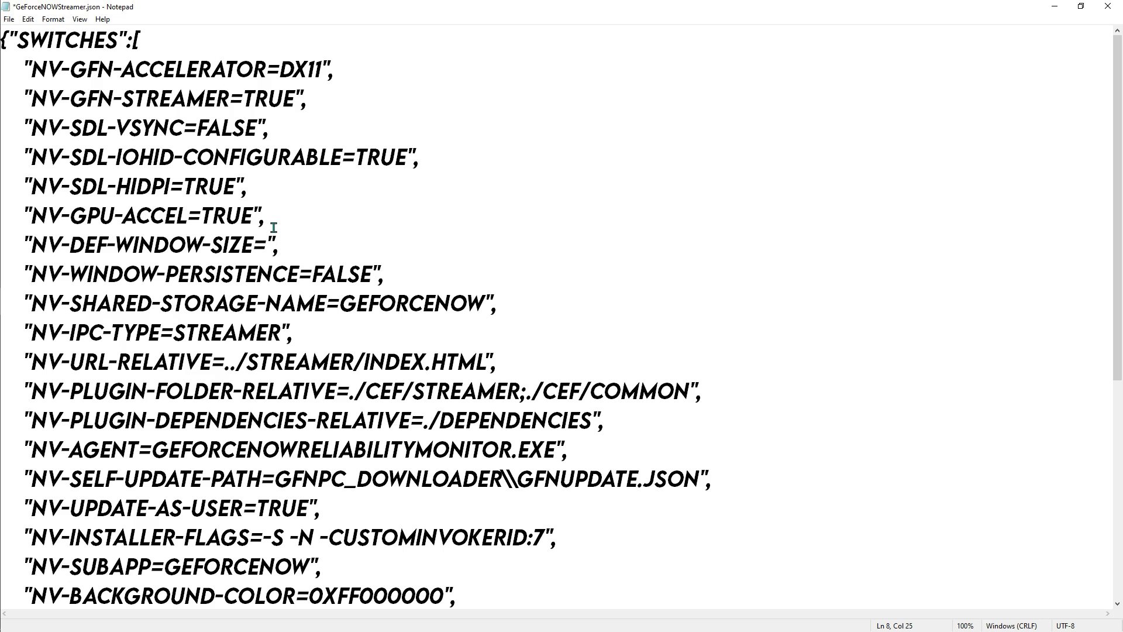
pyautogui.write('1920,10')
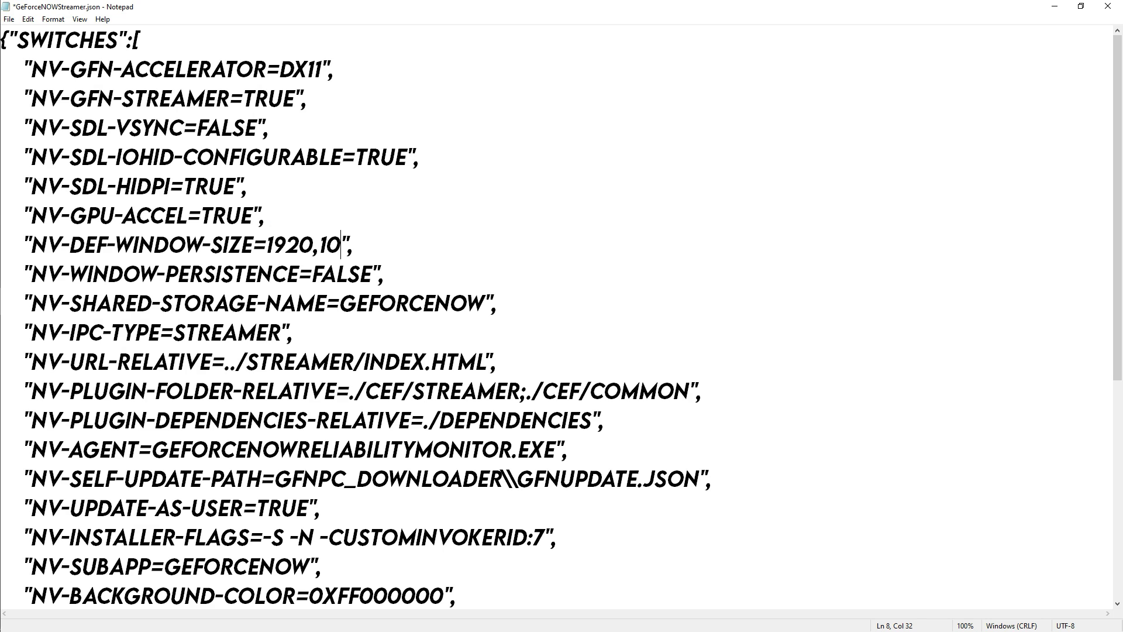
pyautogui.write('80')
# - Check the 1920,1080 window size, change NV-STARTUP-AUTOUPDATE to TRUE, and save with Ctrl+S
pyautogui.moveTo(282, 242); pyautogui.dragTo(315, 247)
pyautogui.doubleClick(363, 244)
pyautogui.click(622, 257)
pyautogui.scroll(-4, 220, 484)
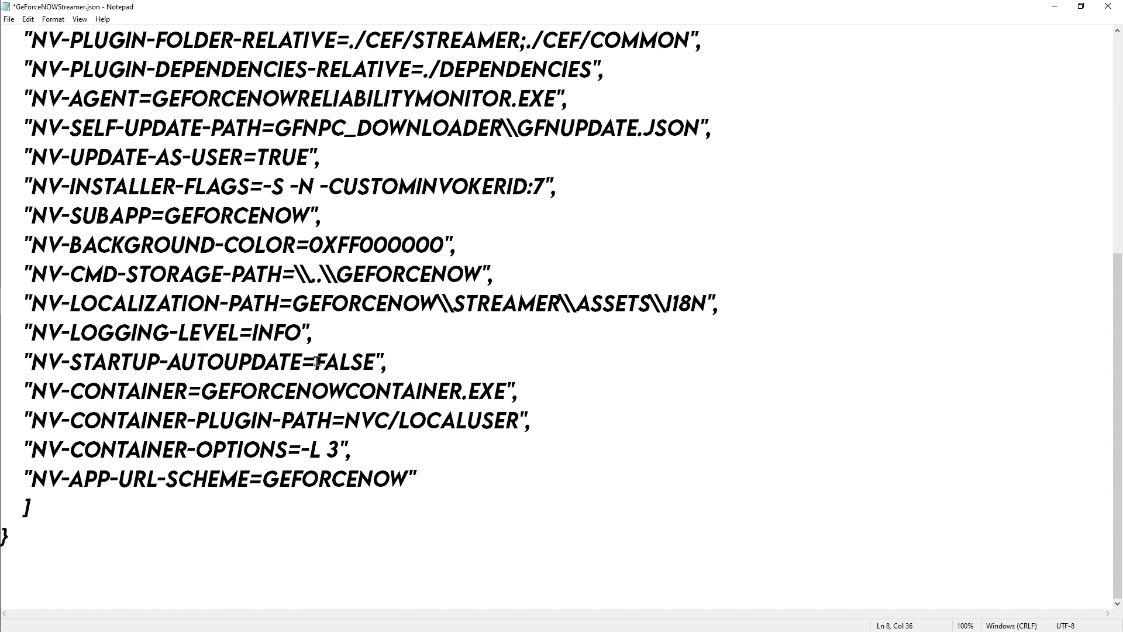
pyautogui.moveTo(317, 362); pyautogui.dragTo(366, 362)
pyautogui.write('TRUE')
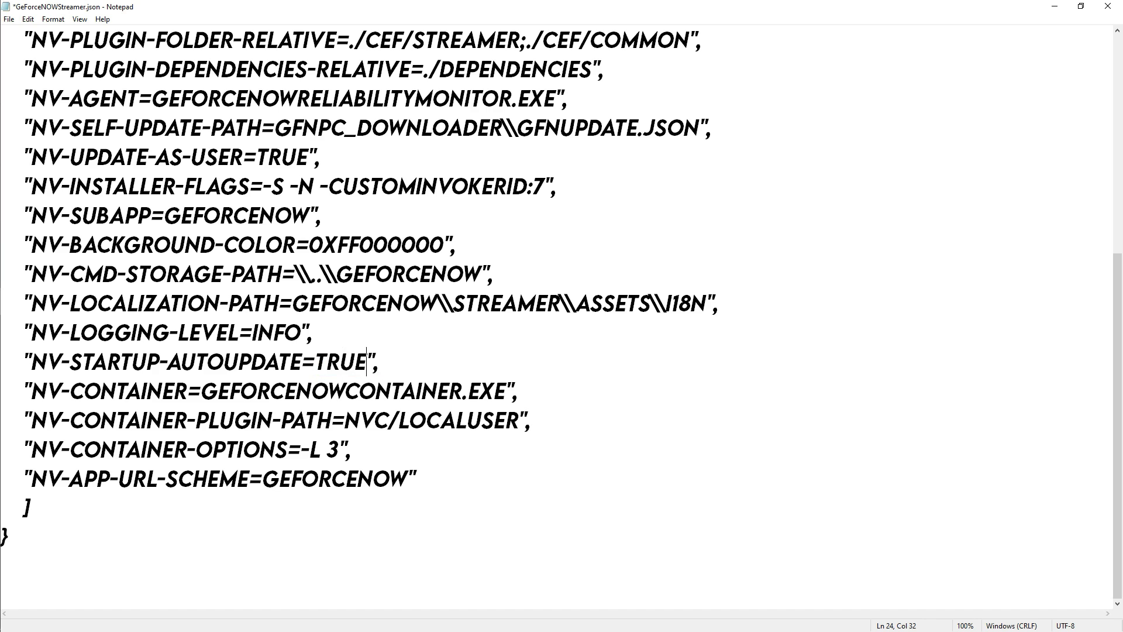
pyautogui.scroll(4, 563, 424)
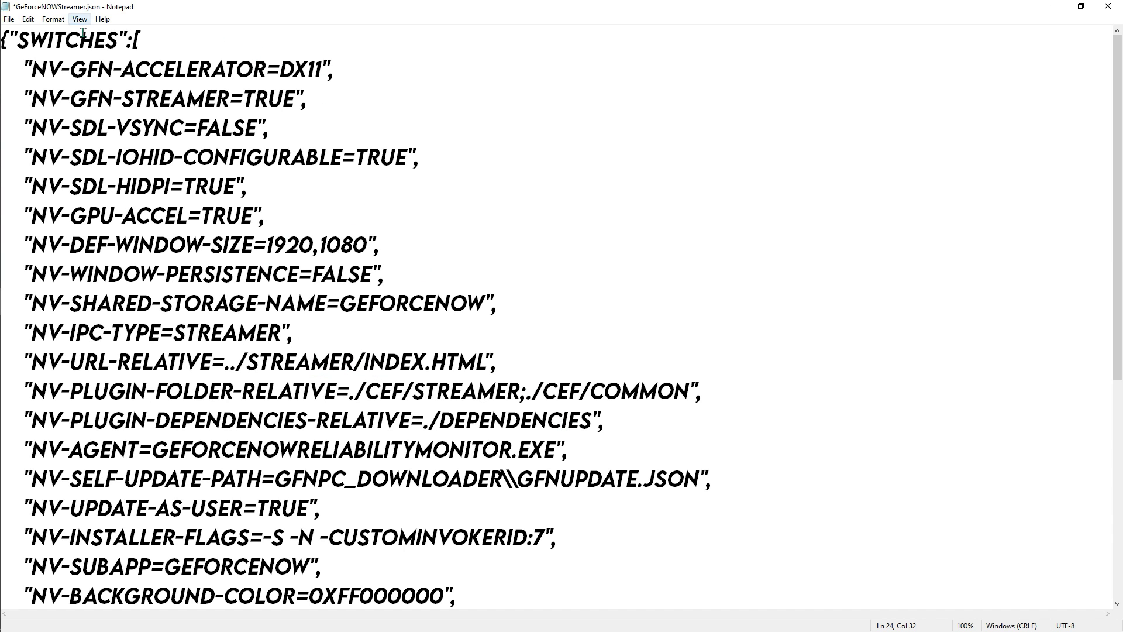
pyautogui.hotkey('ctrl', 's')
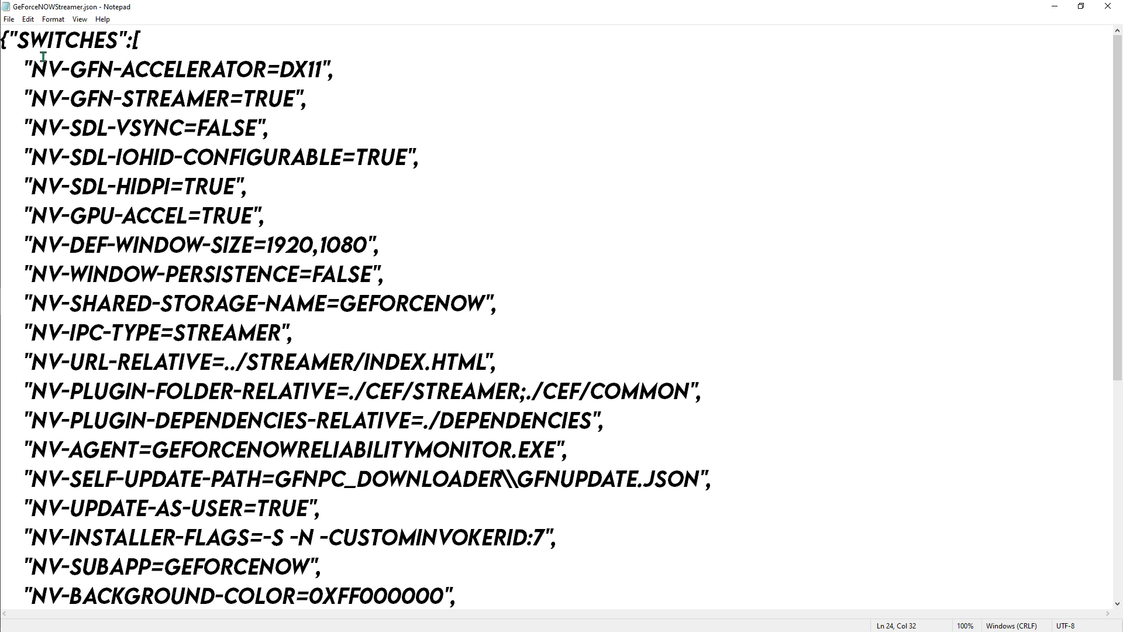
# - Close Notepad and GeForce NOW, relaunch it from GeForceNOW.exe, and dismiss the feedback prompt
pyautogui.click(1108, 6)
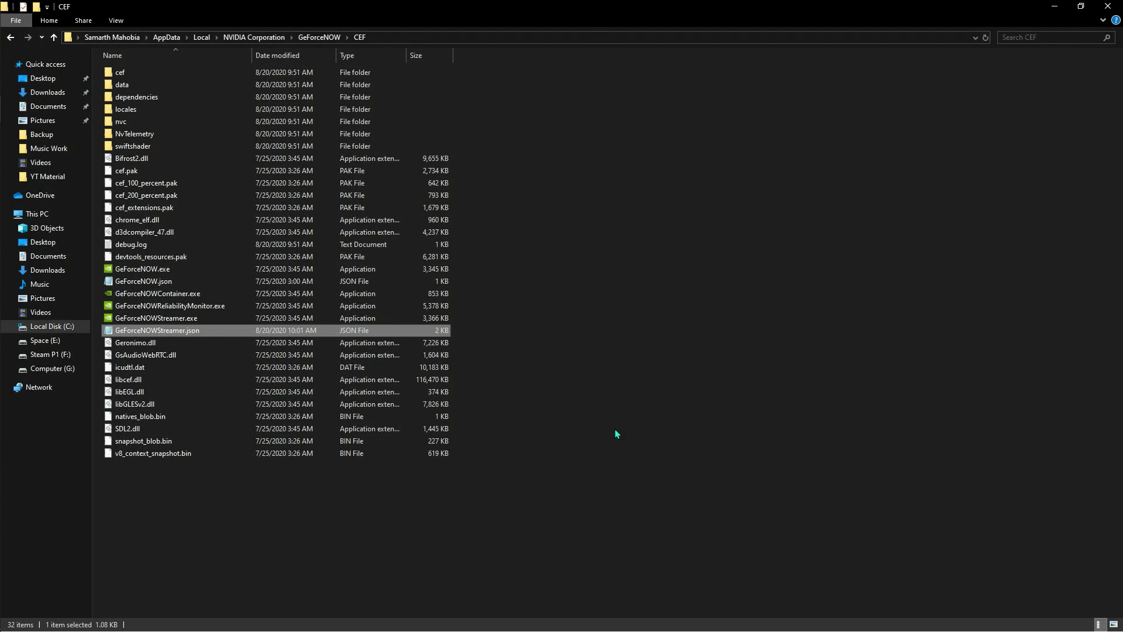
pyautogui.hotkey('alt', 'Tab')
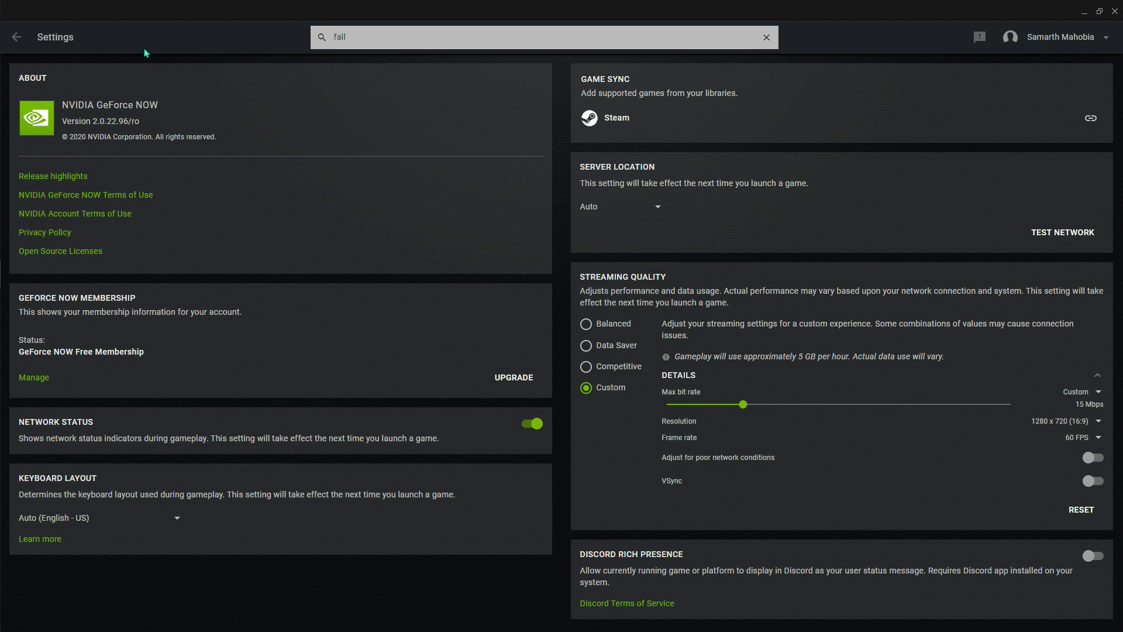
pyautogui.click(1115, 11)
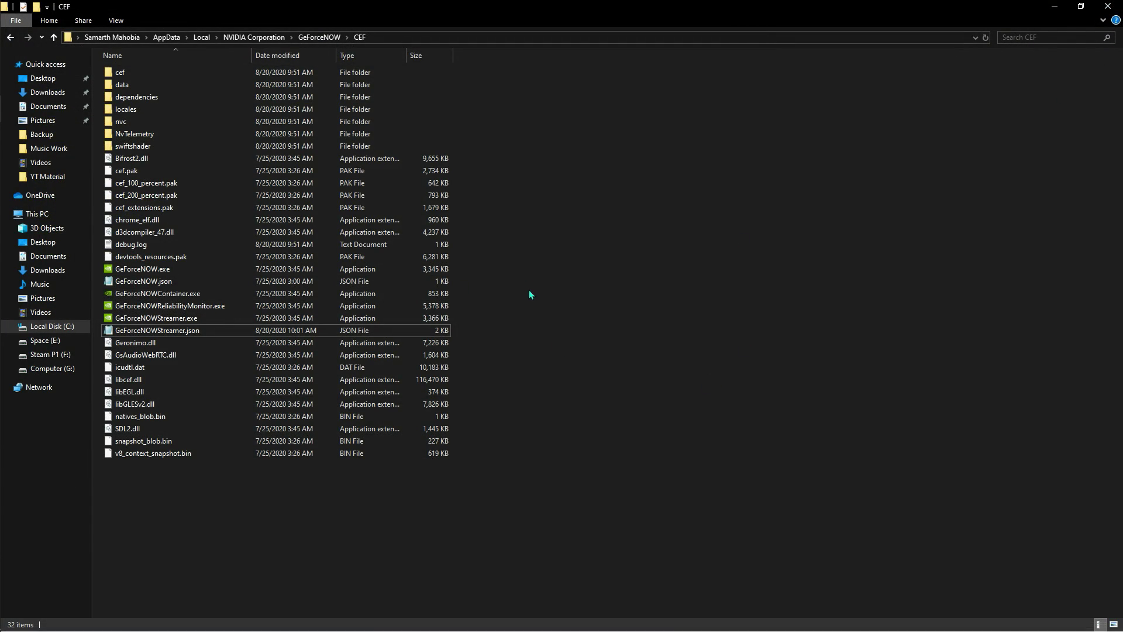
pyautogui.doubleClick(200, 271)
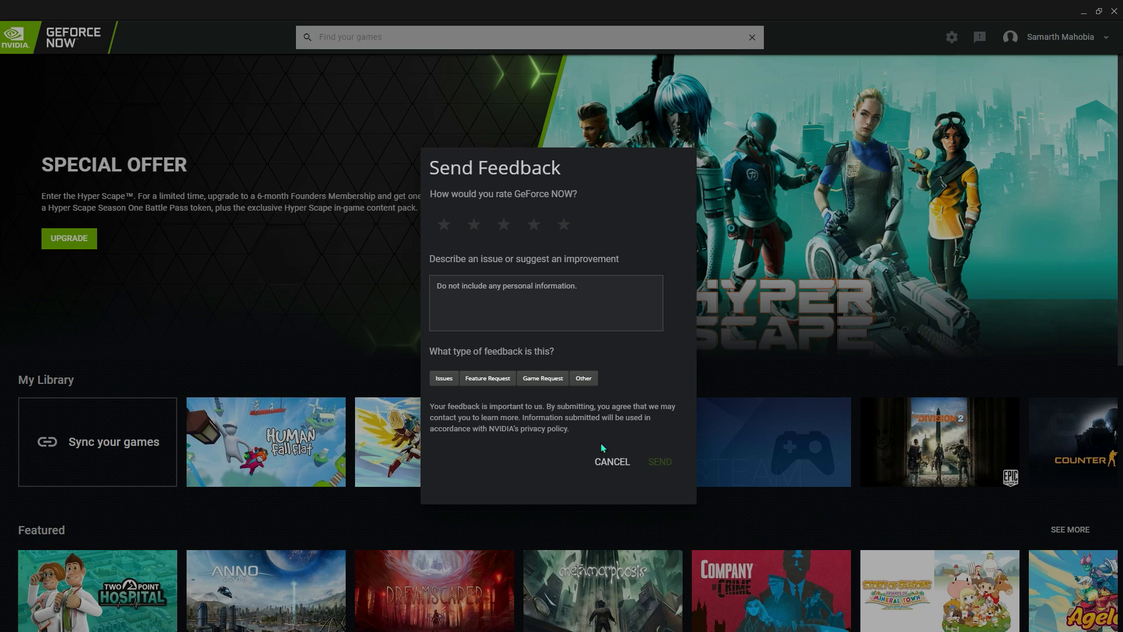
pyautogui.click(612, 462)
# - Open GeForce NOW Settings showing Custom 15 Mbps, 1280 x 720, 60 FPS and Direct Mouse Input on
pyautogui.click(952, 37)
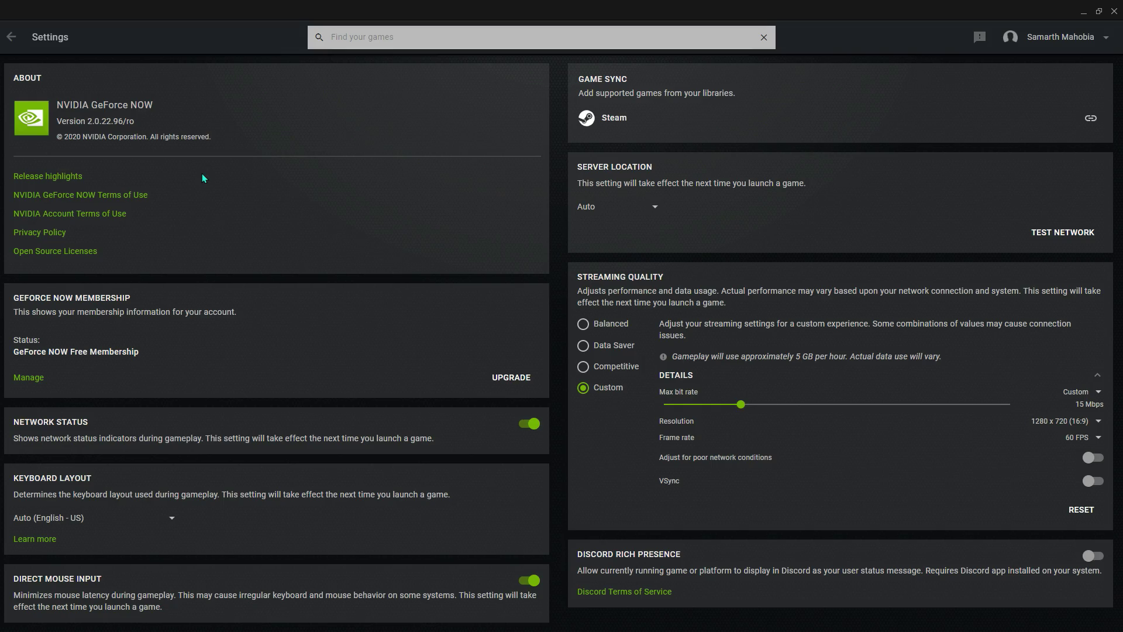
# - Show the desktop with Win+D, hiding the GeForce NOW Settings window
pyautogui.press('super+d')
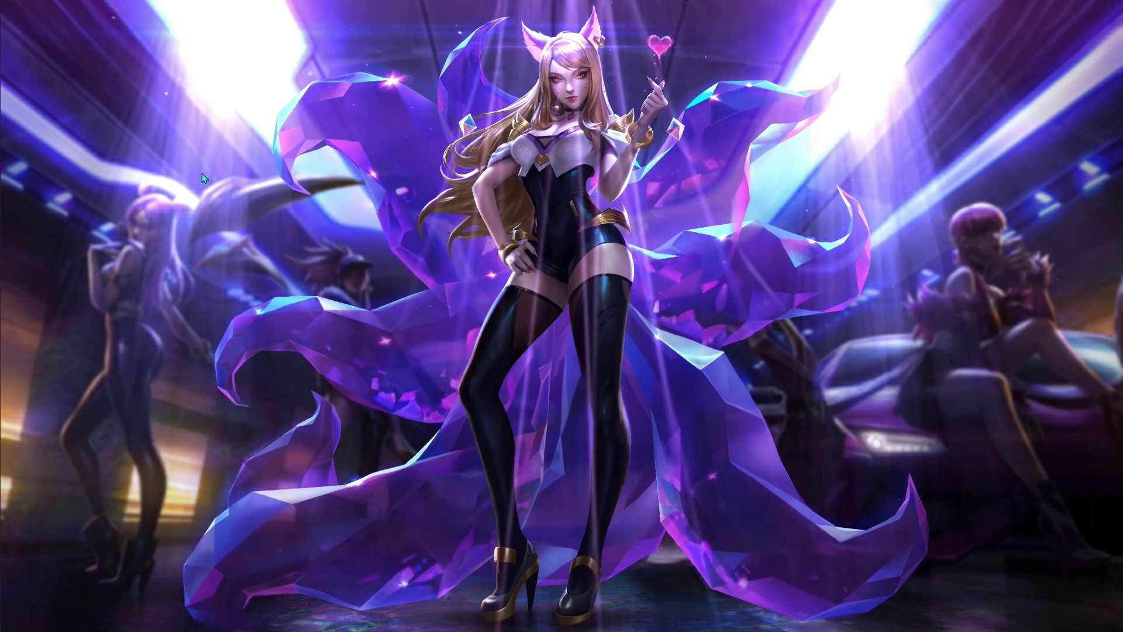